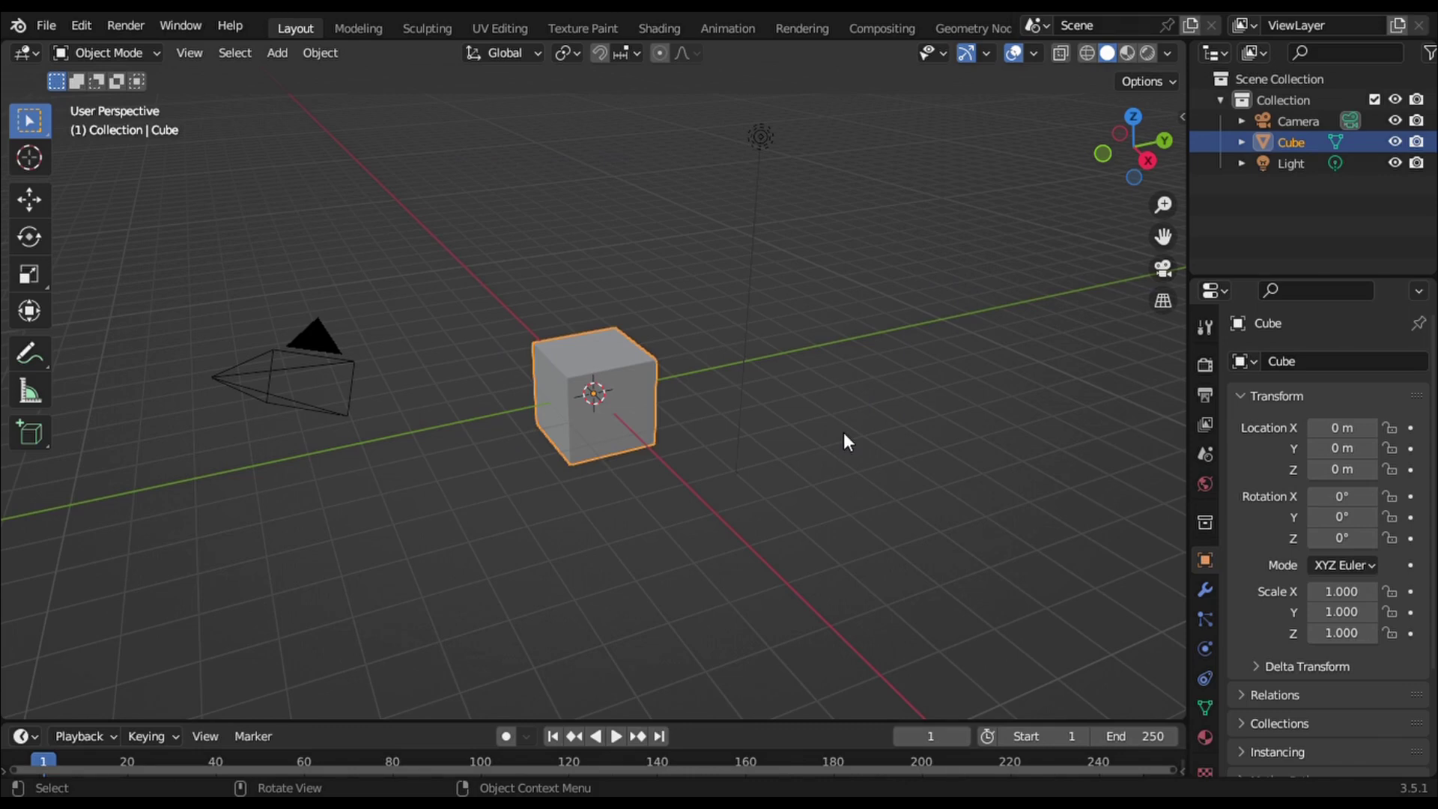
Replace the default cube with a torus and scale it uniformly to 1.670 in top view
key("Delete")
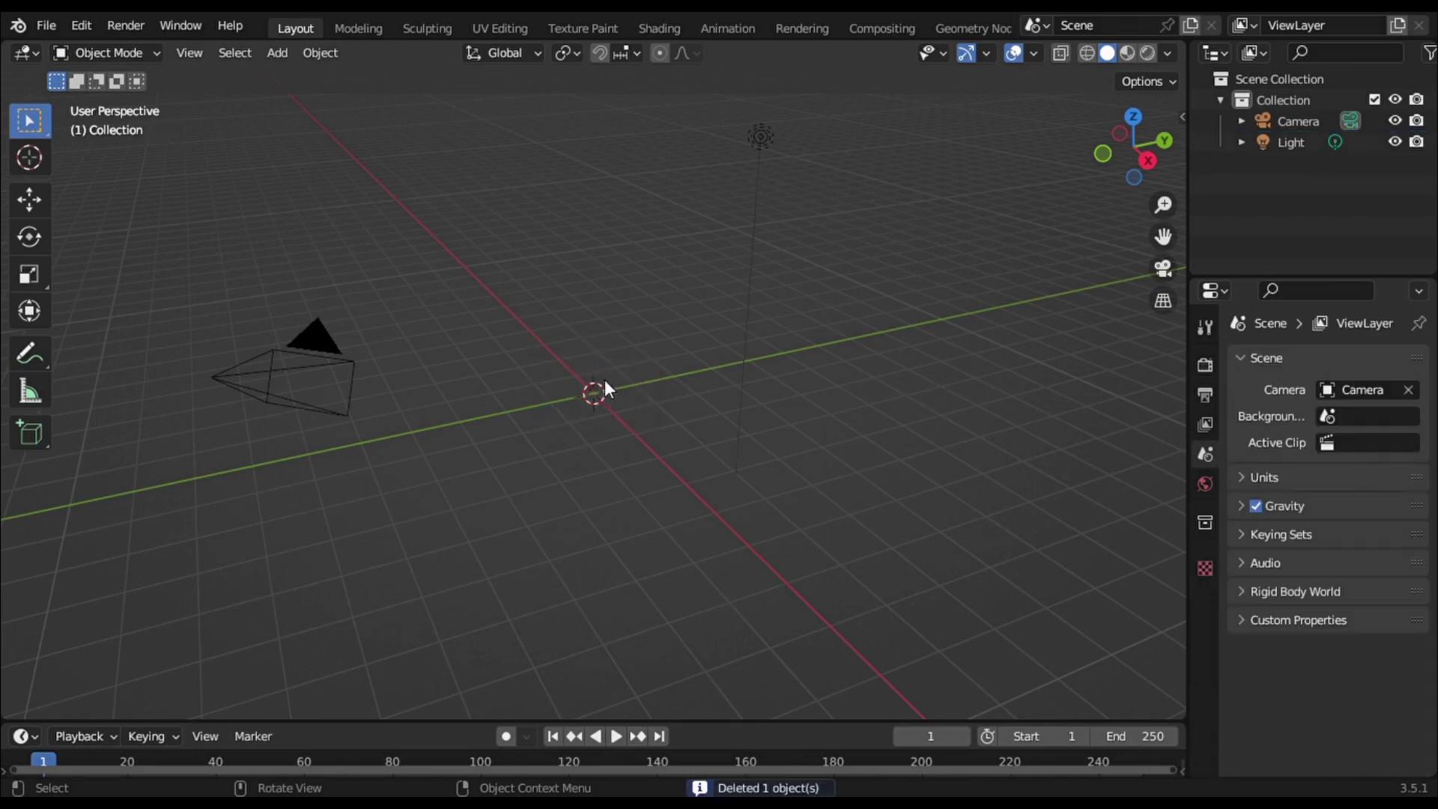
key("shift+a")
mouse_move(605, 379)
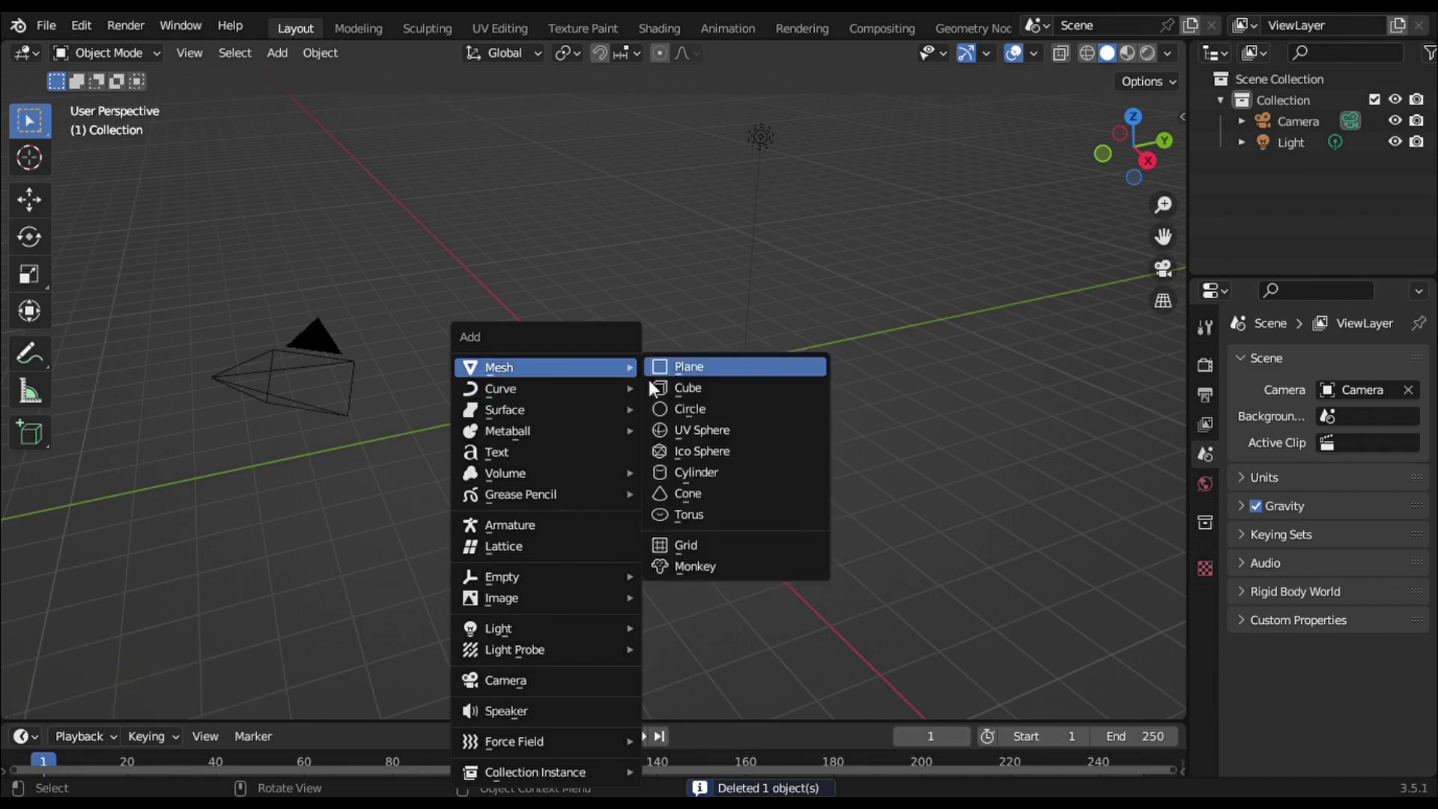
left_click(731, 512)
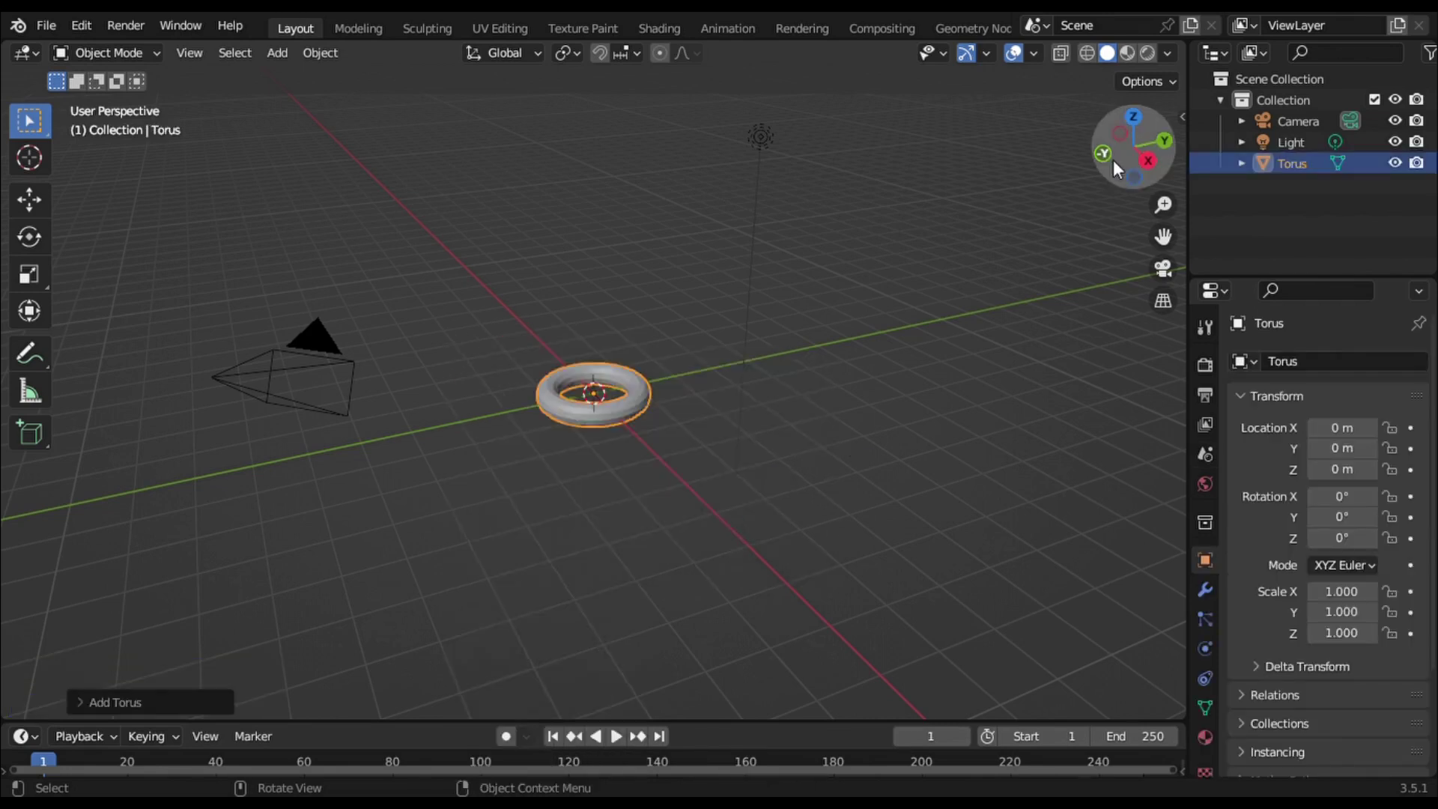
left_click(1136, 120)
key("s")
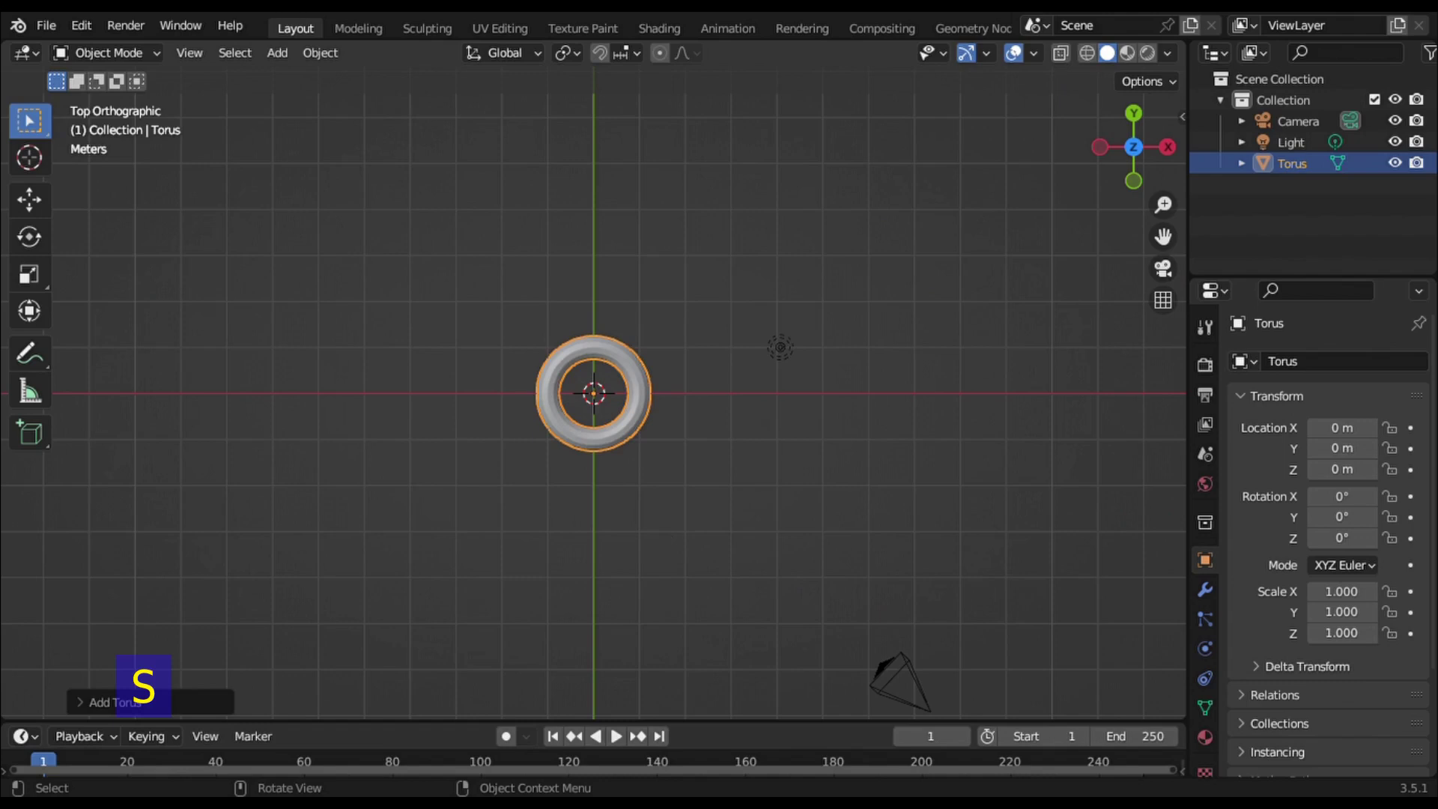
left_click(800, 539)
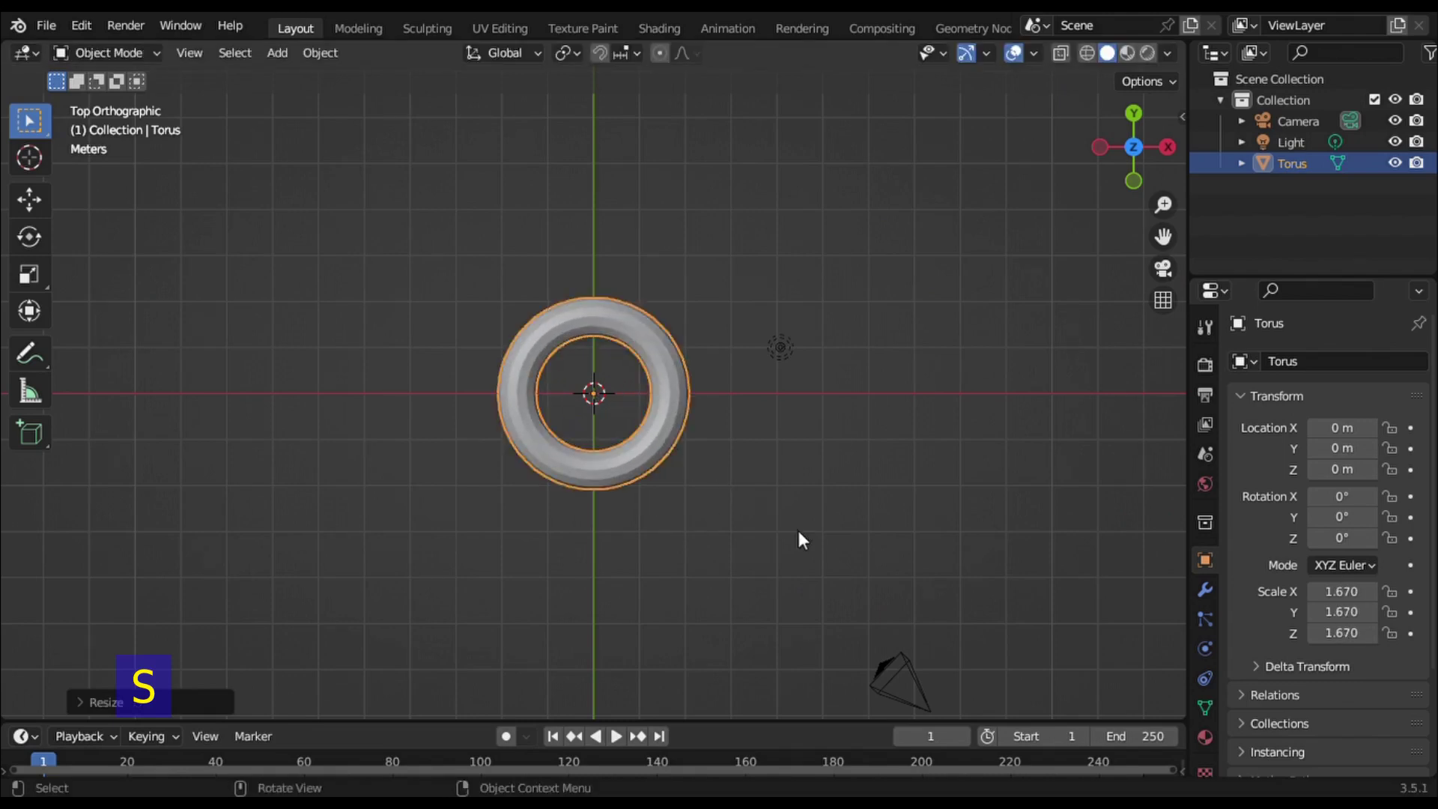
In wireframe edge mode, bevel the torus's top and bottom edge rings
left_click(1087, 53)
key("Tab")
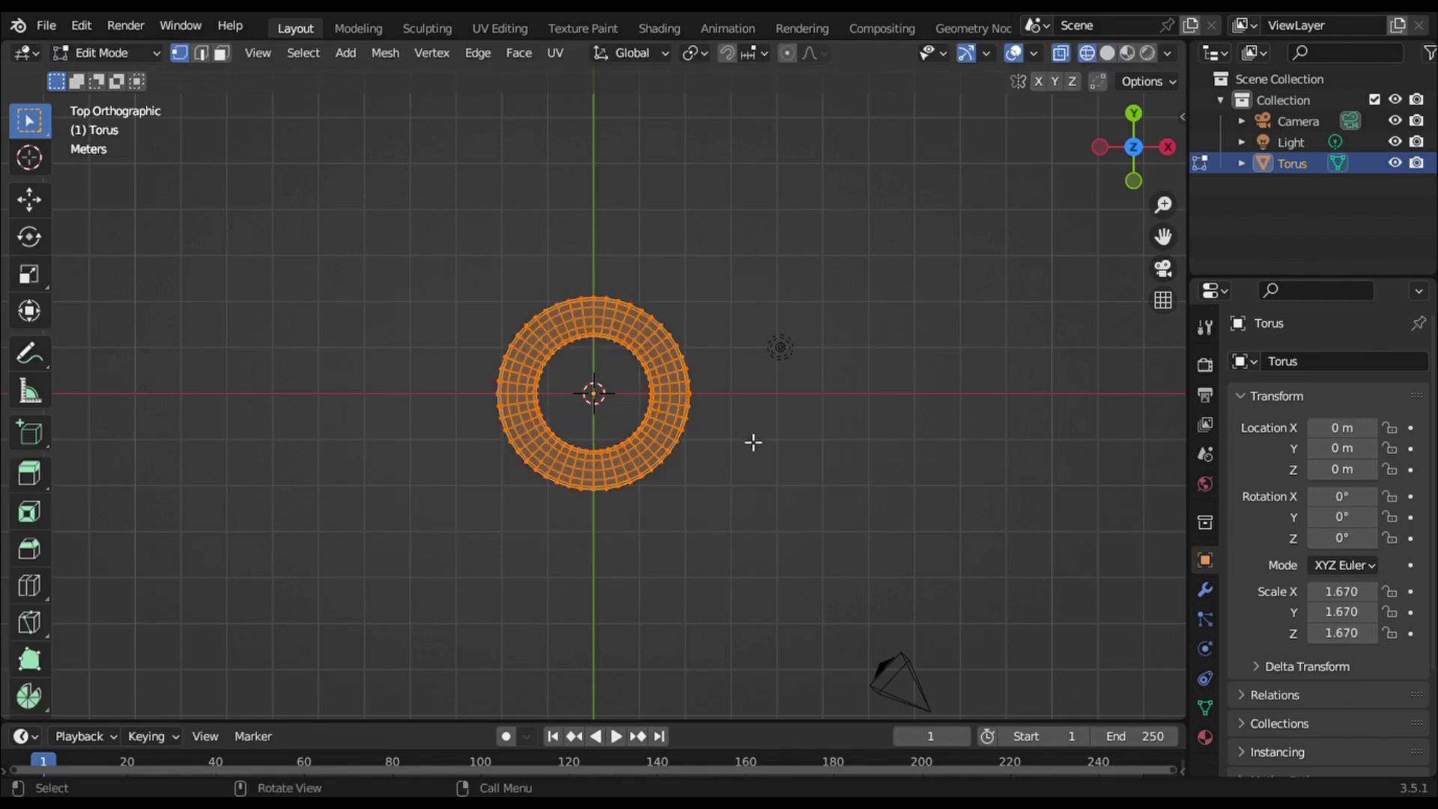
left_click(200, 54)
left_click_drag(596, 294, 609, 559)
key("ctrl+b")
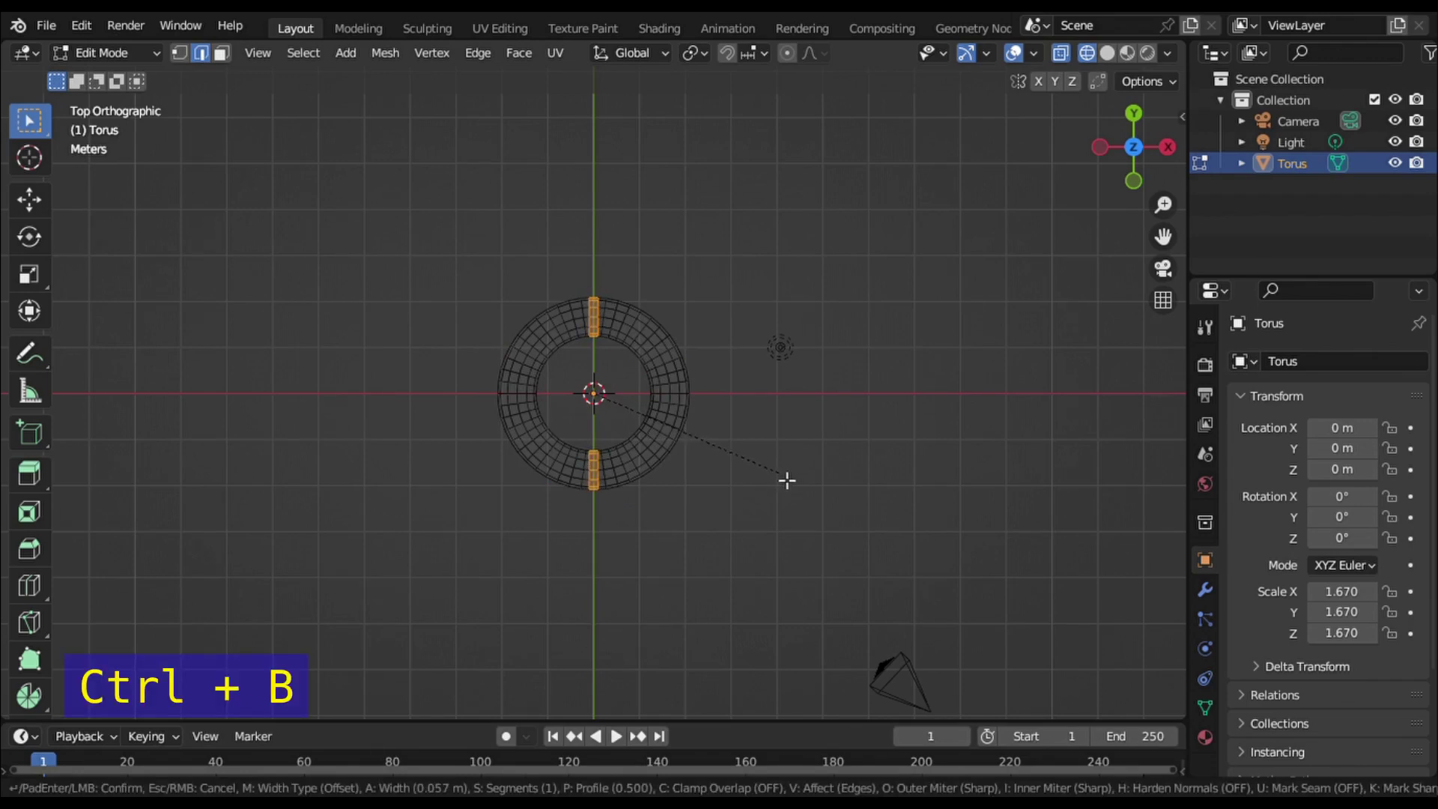
left_click(793, 480)
From the bottom view, move the torus's right half along X to form an oval link
middle_click_drag(621, 407, 621, 407)
scroll(621, 407, "up", 4)
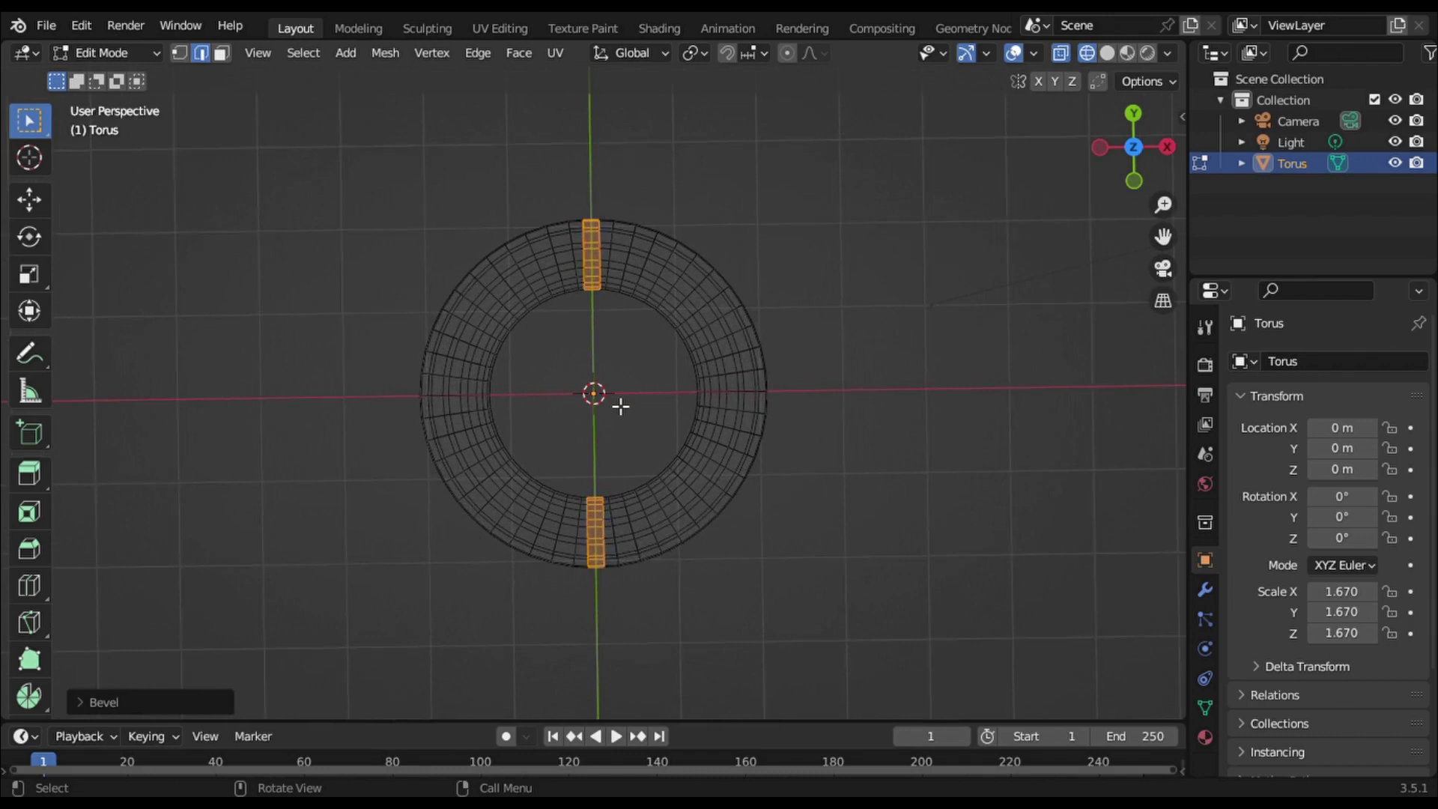
left_click(1139, 159)
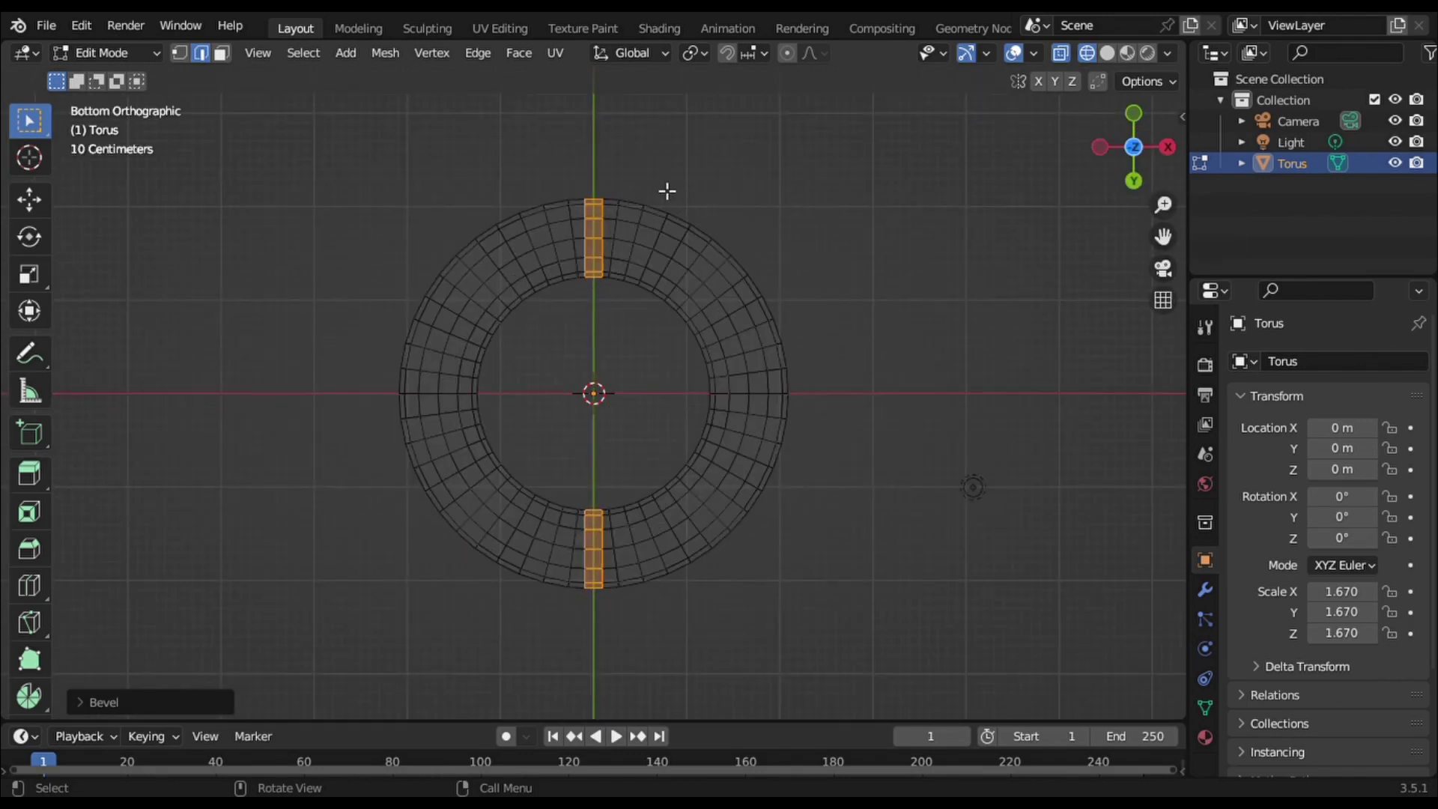
left_click_drag(595, 158, 845, 637)
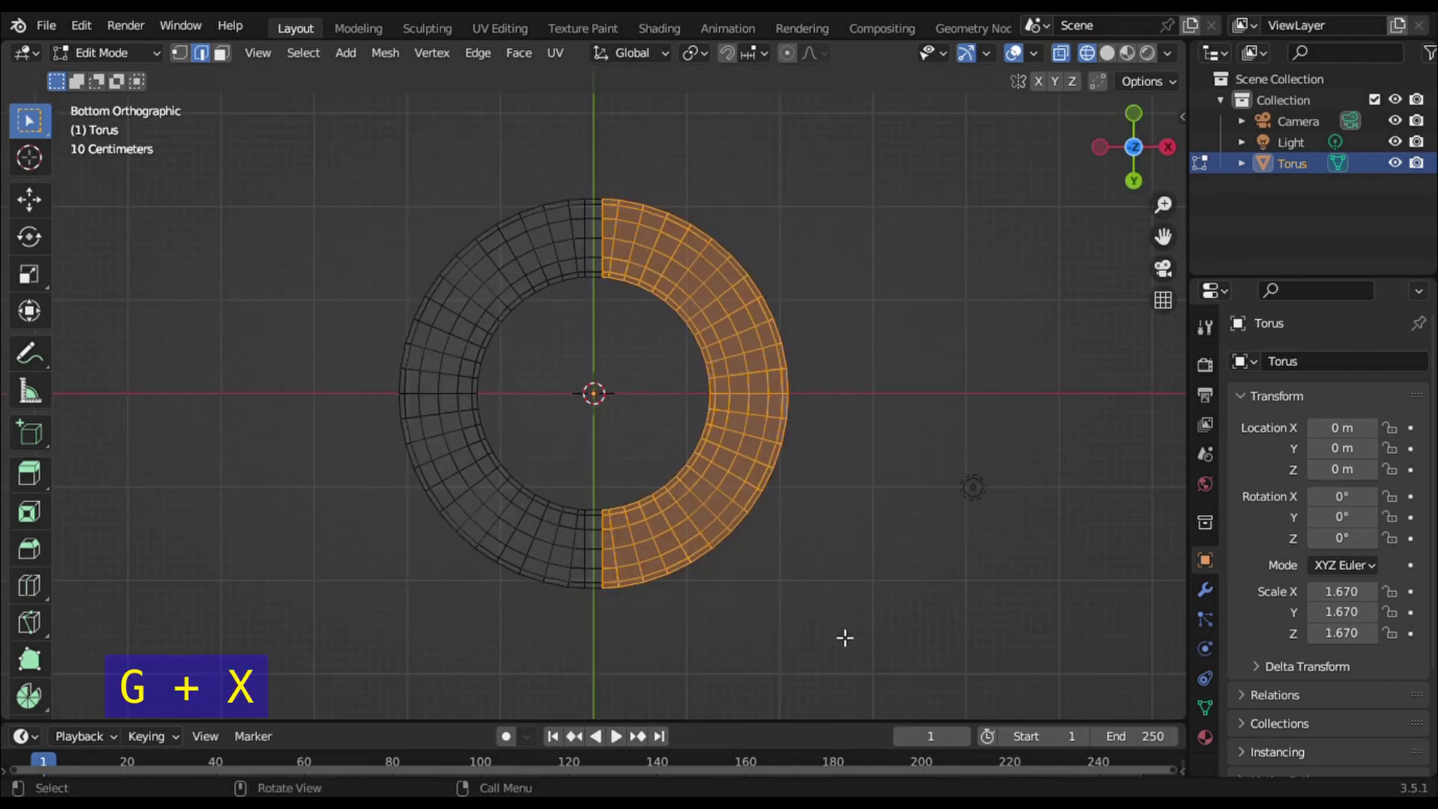
key("g")
key("x")
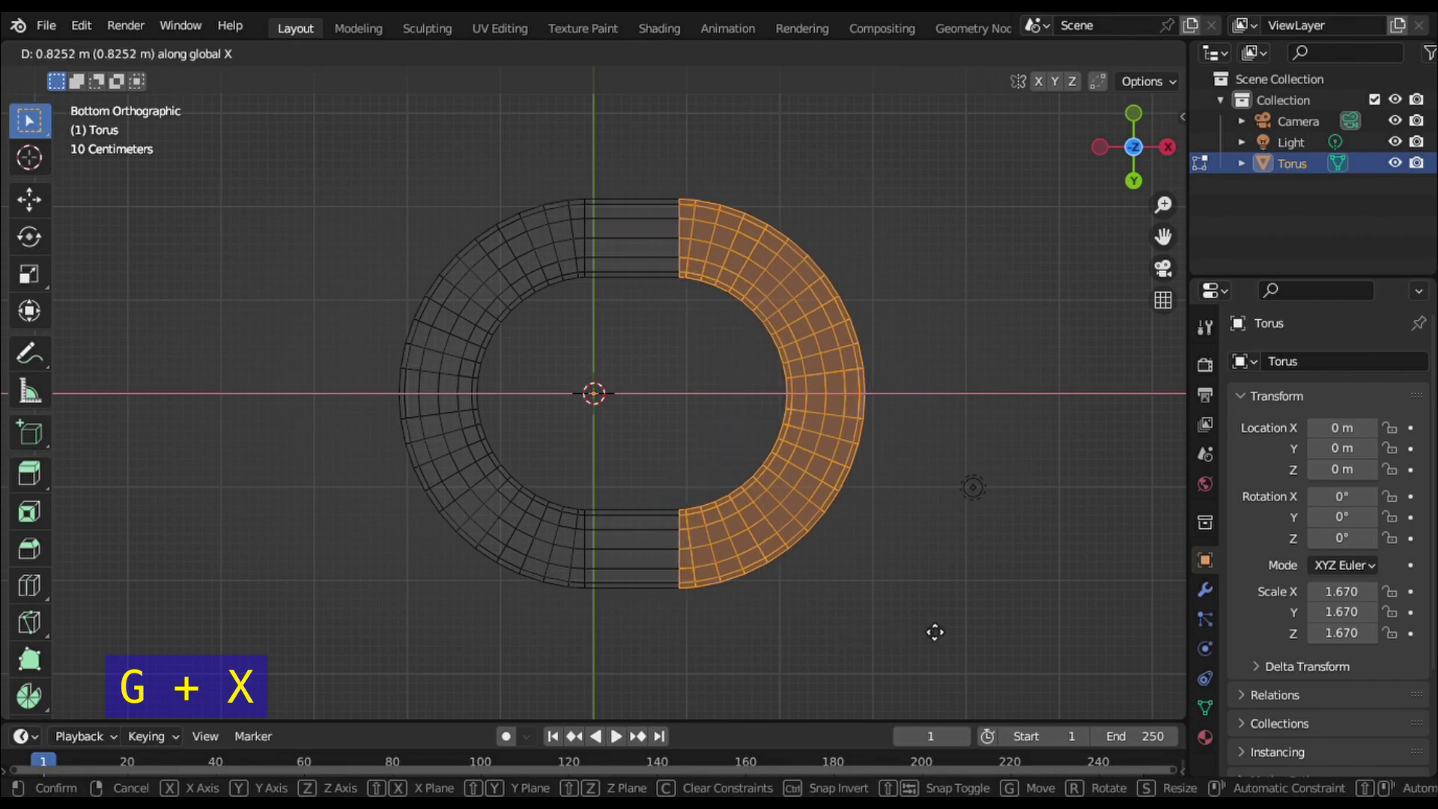
left_click(1000, 622)
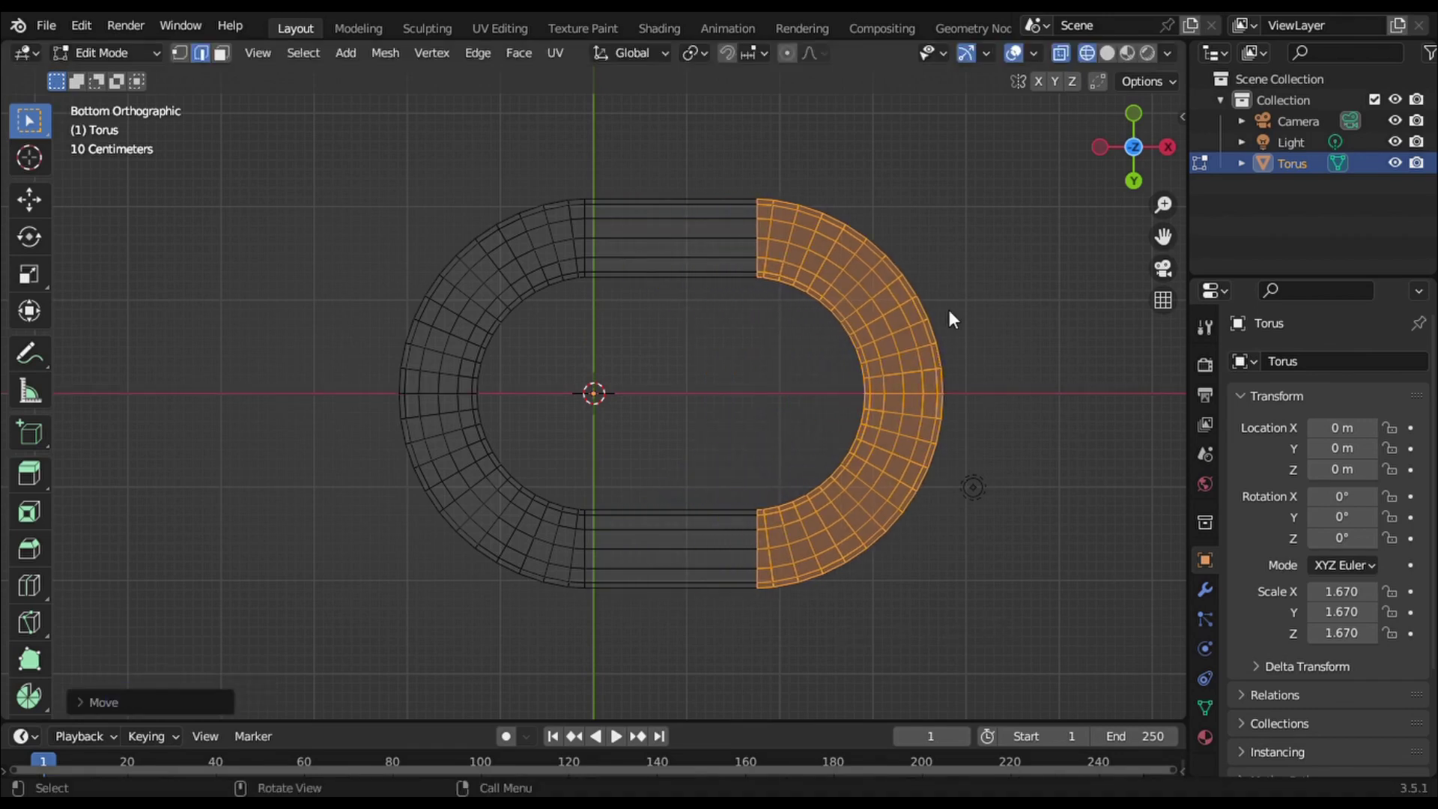
Return to Object Mode and switch to the front view
key("Tab")
scroll(752, 377, "down", 3)
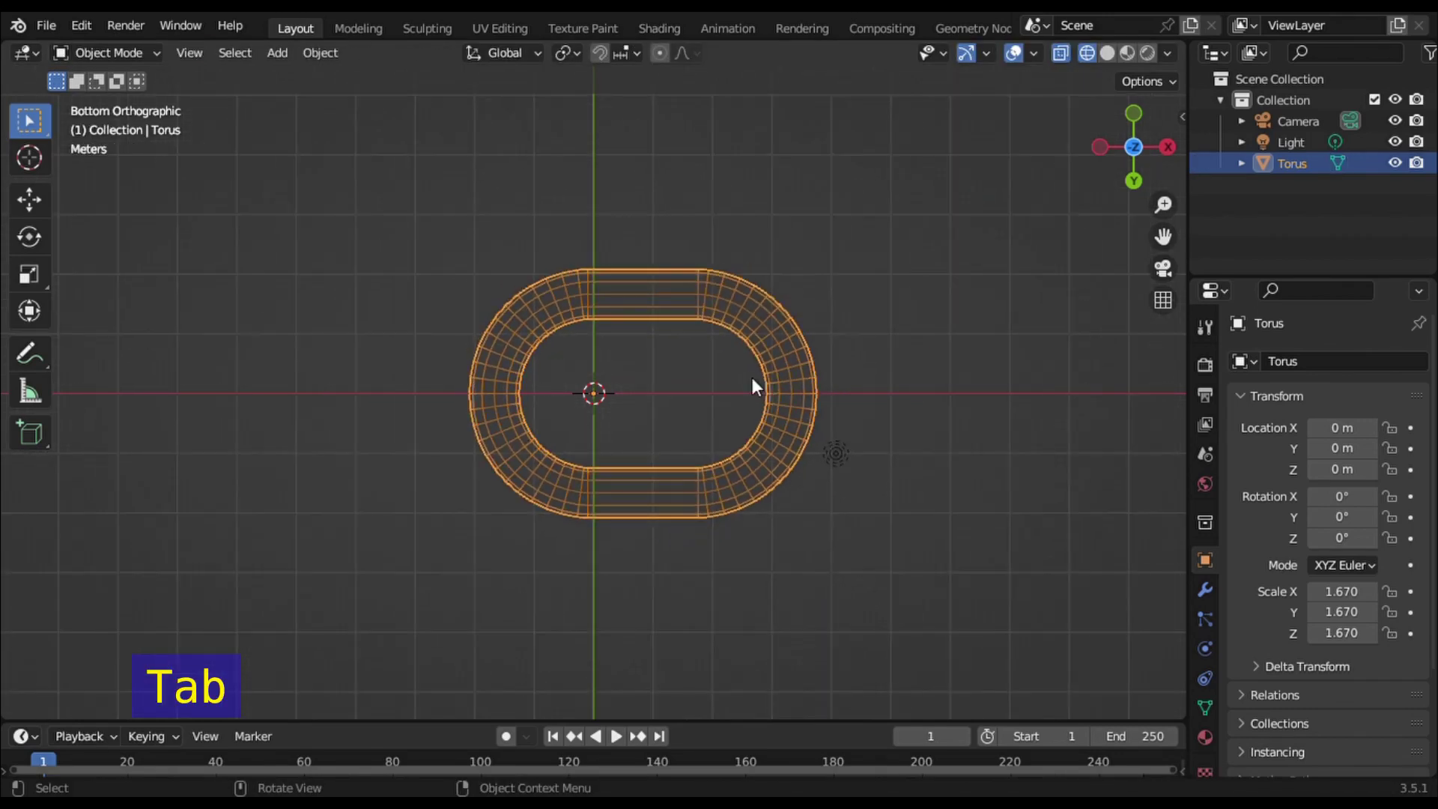
middle_click_drag(752, 378, 752, 379)
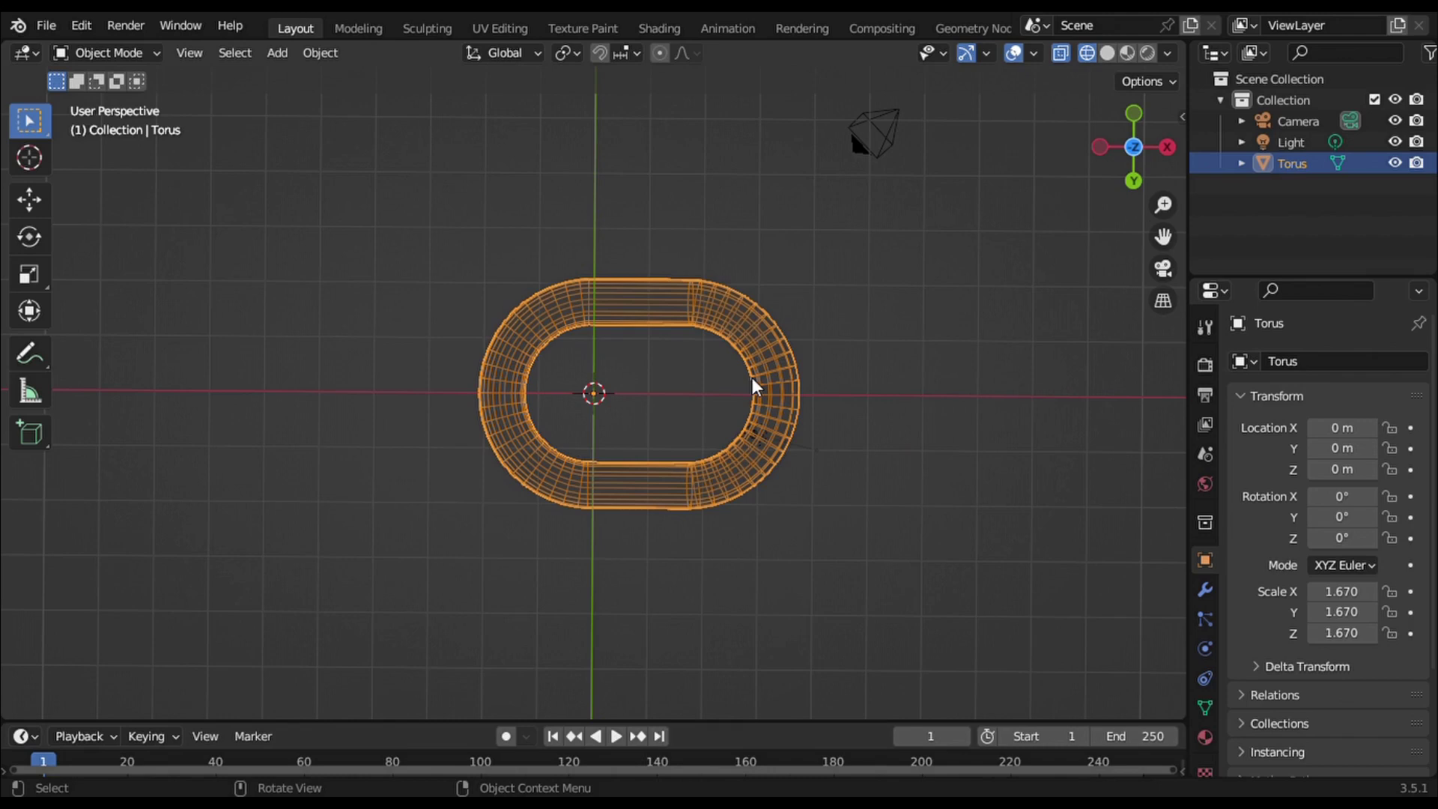
key("r")
left_click(752, 379)
left_click(1135, 115)
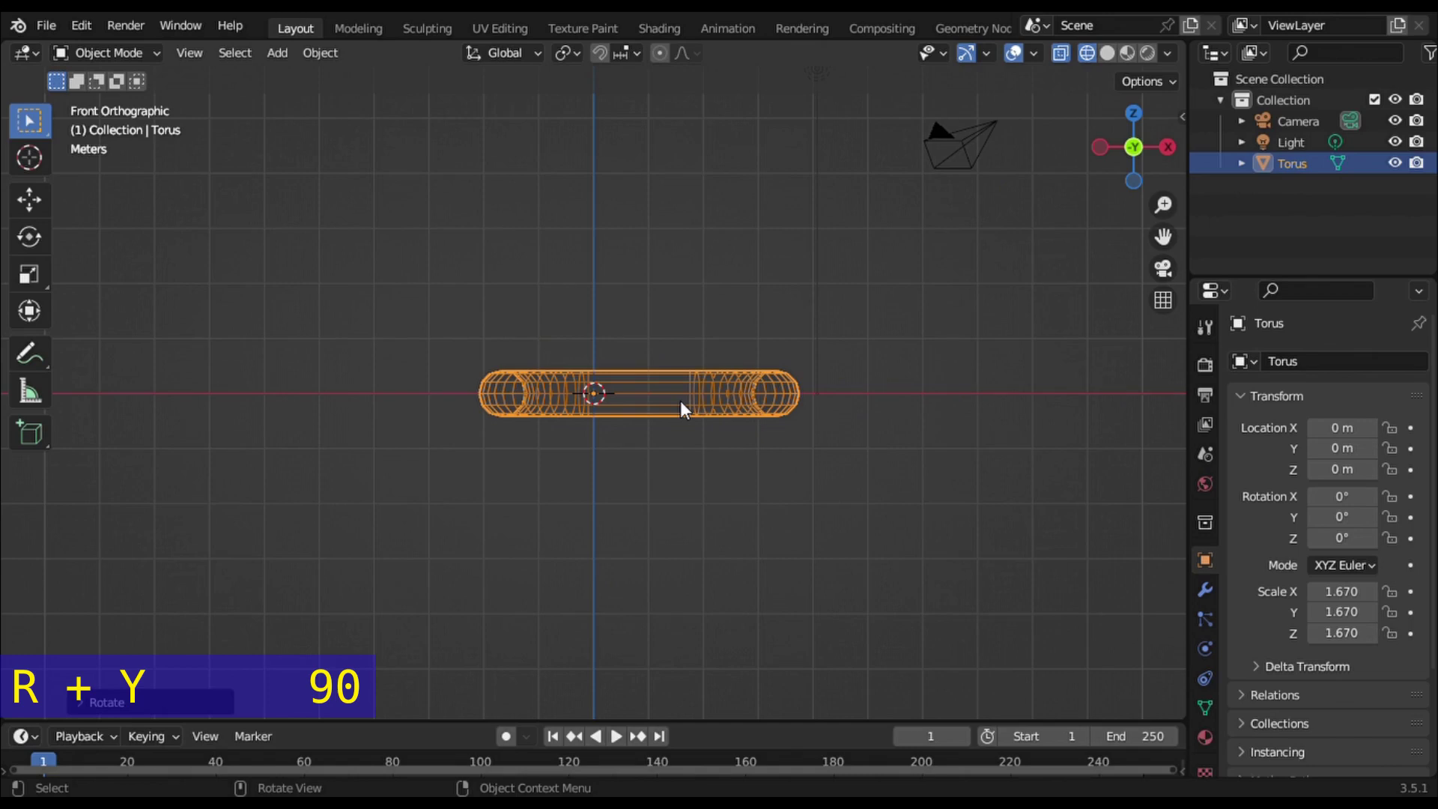
Rotate the link 90° about Y and 90° about Z, then raise it to 3.549 m
type("ry9")
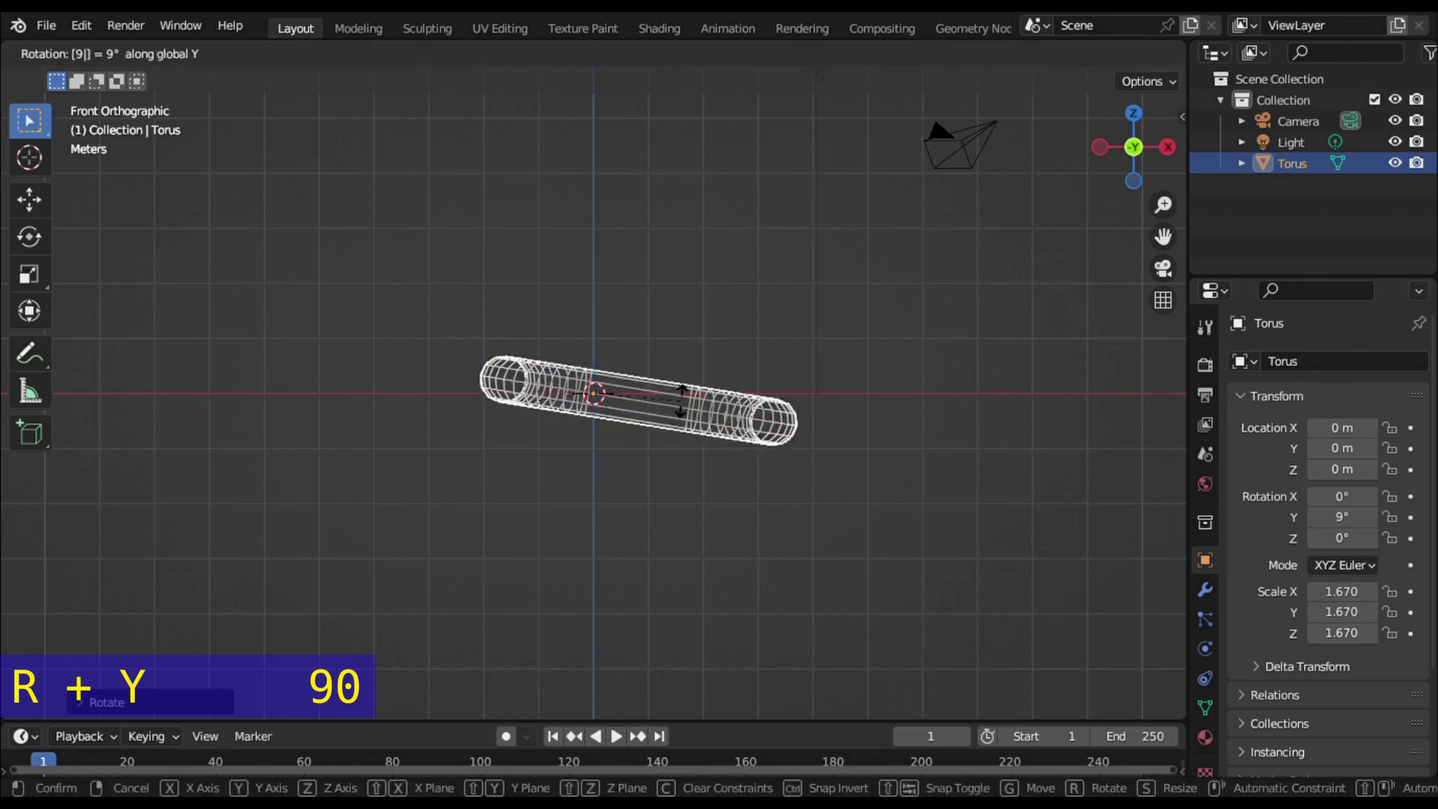
type("0")
key("Return")
type("rz")
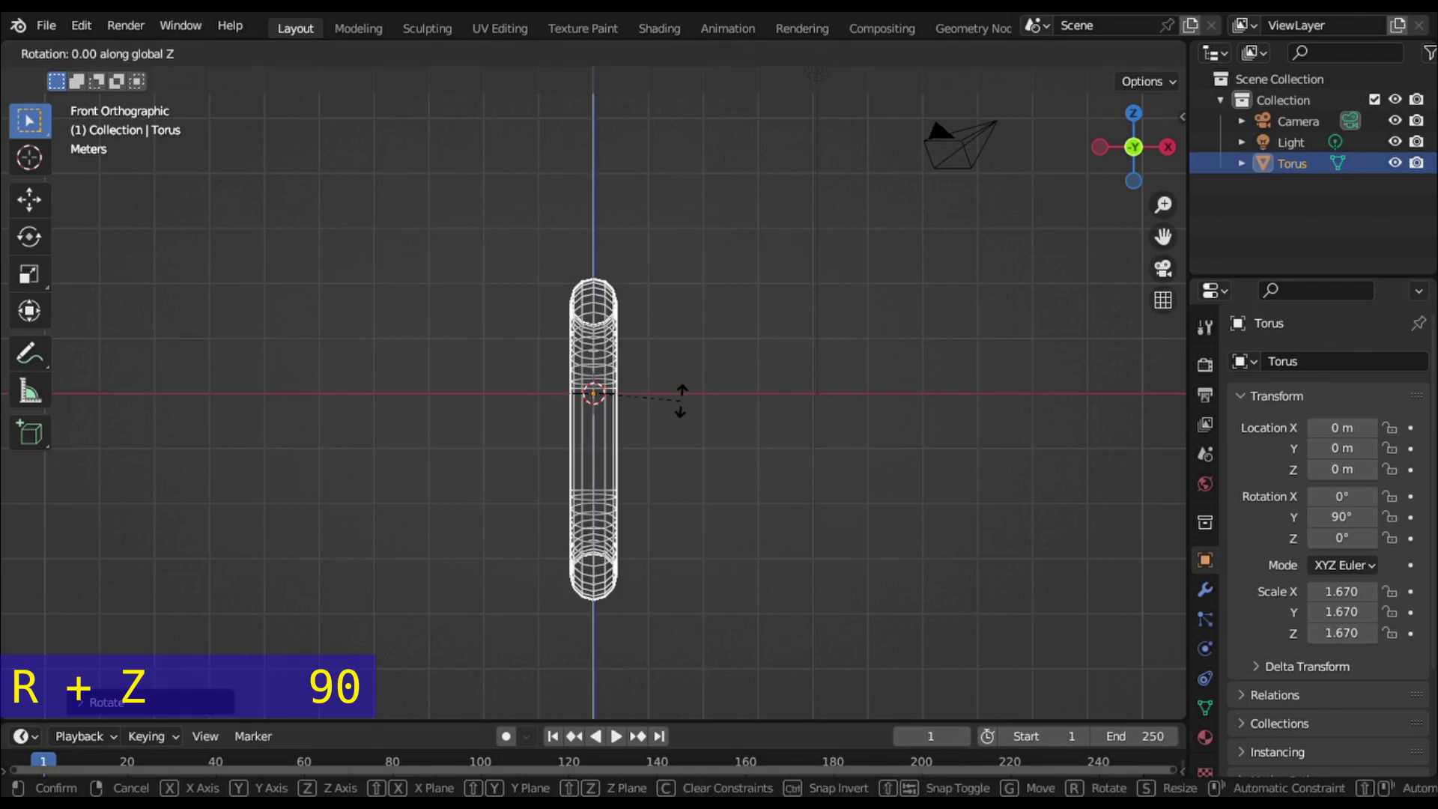
type("90")
key("Return")
key("g")
key("z")
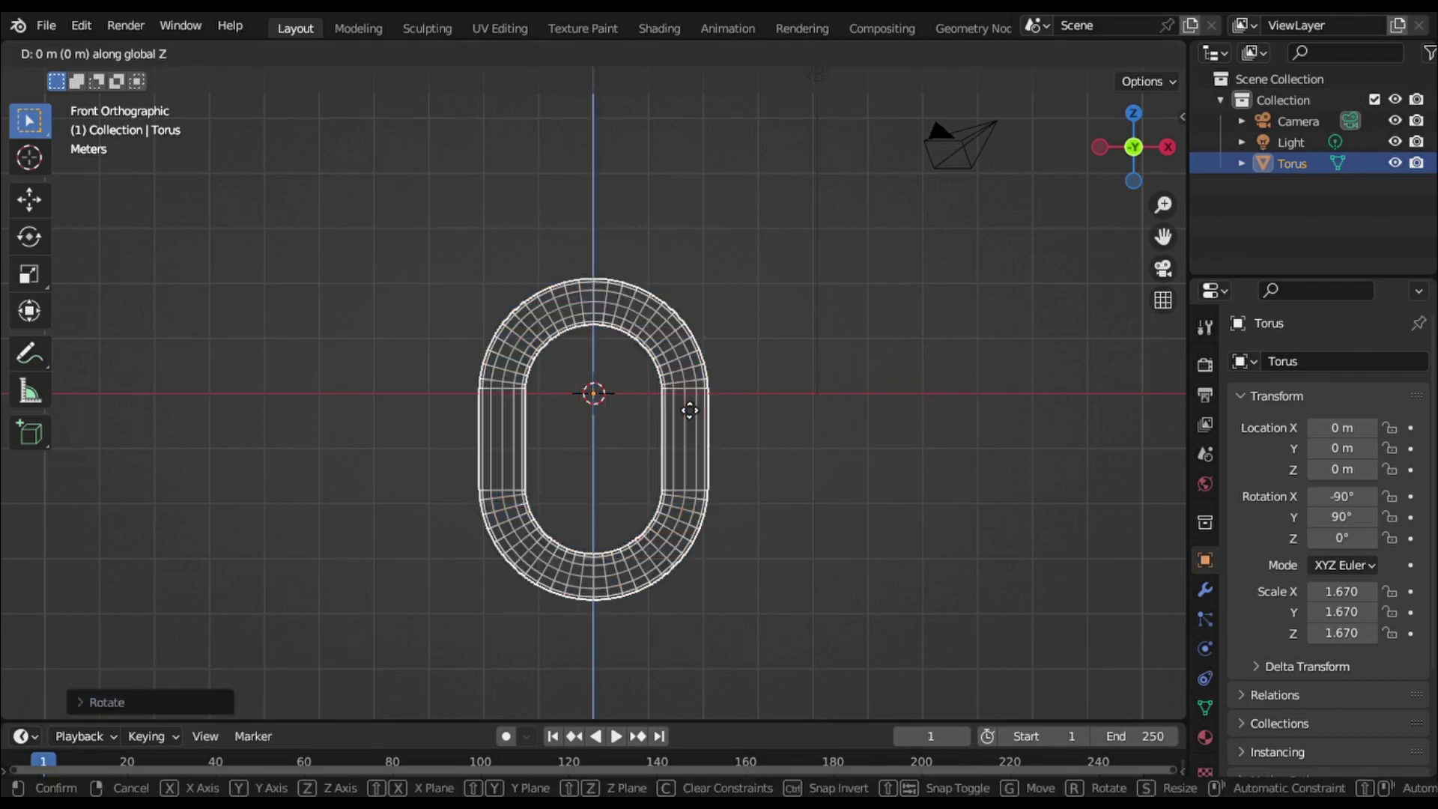
left_click(681, 213)
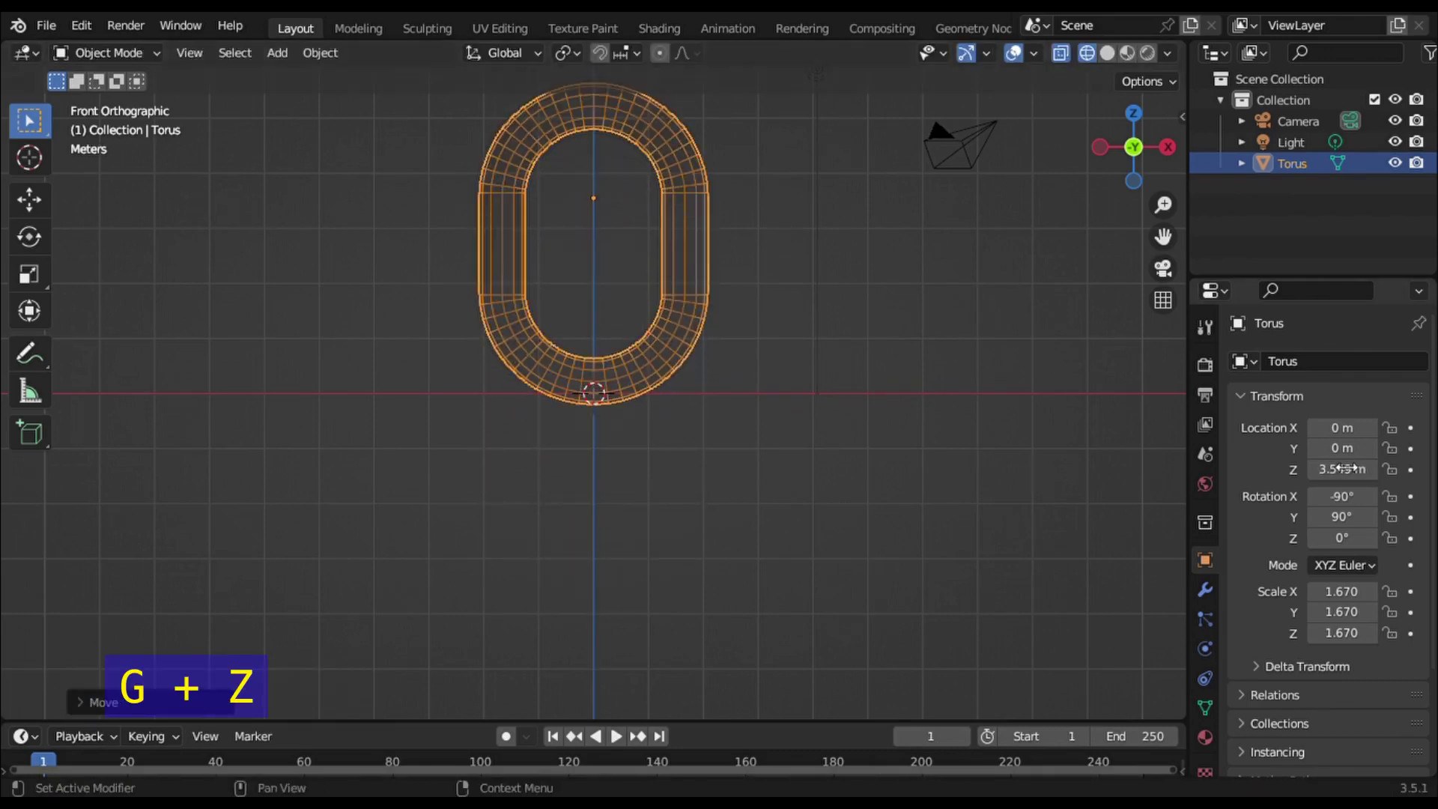
Add a Passive rigid body to the torus with Mesh collision shape
left_click(1208, 652)
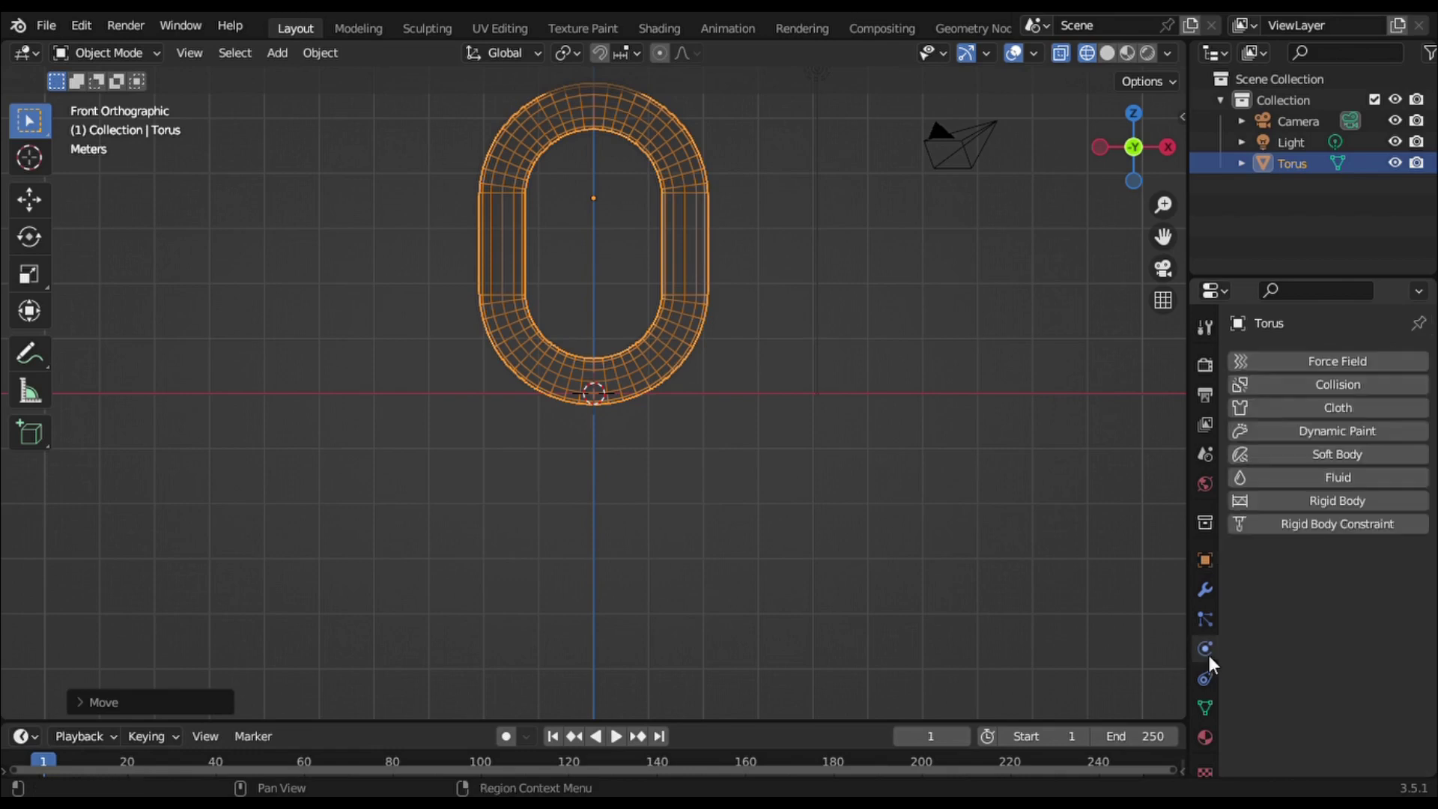
left_click(1340, 501)
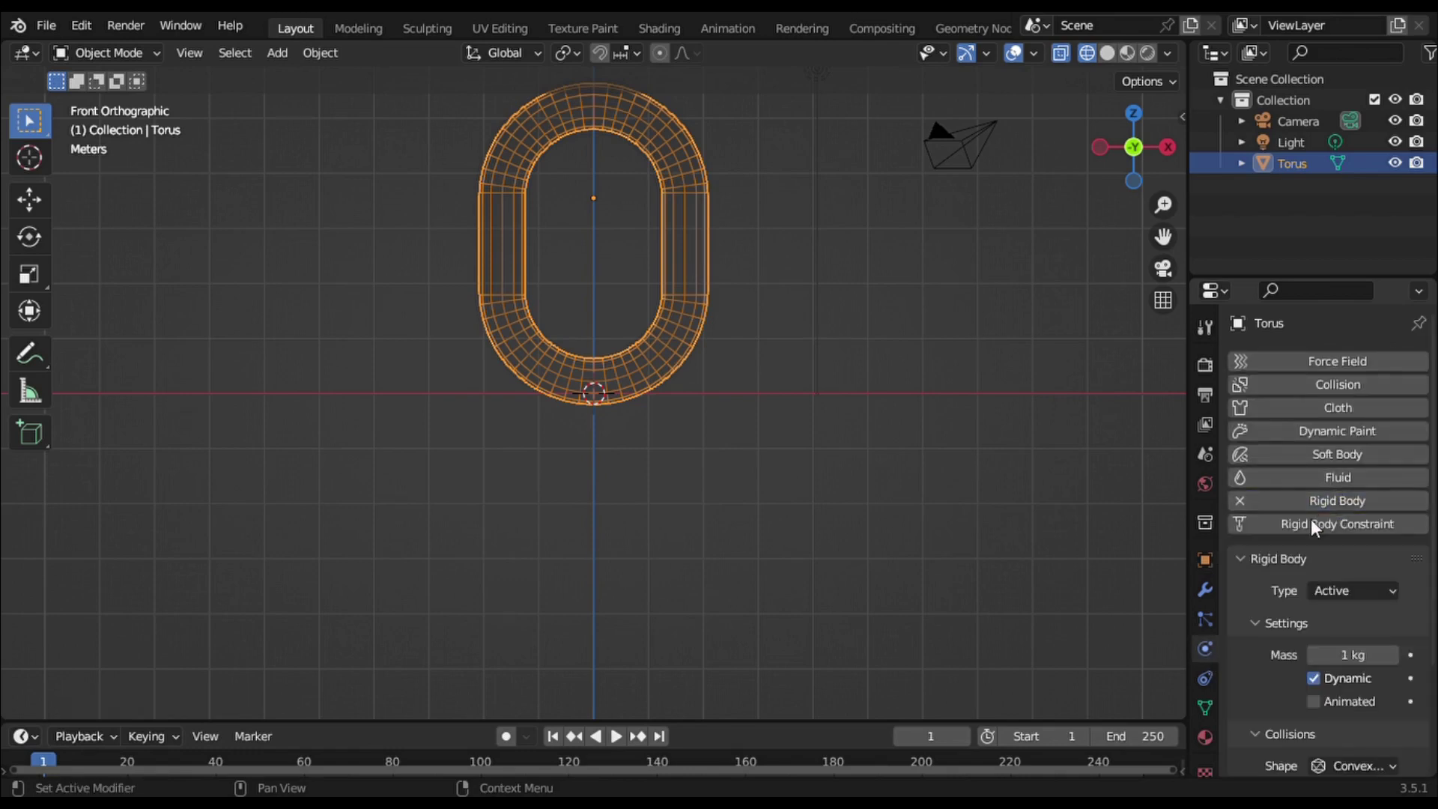
left_click(1364, 586)
left_click(1333, 638)
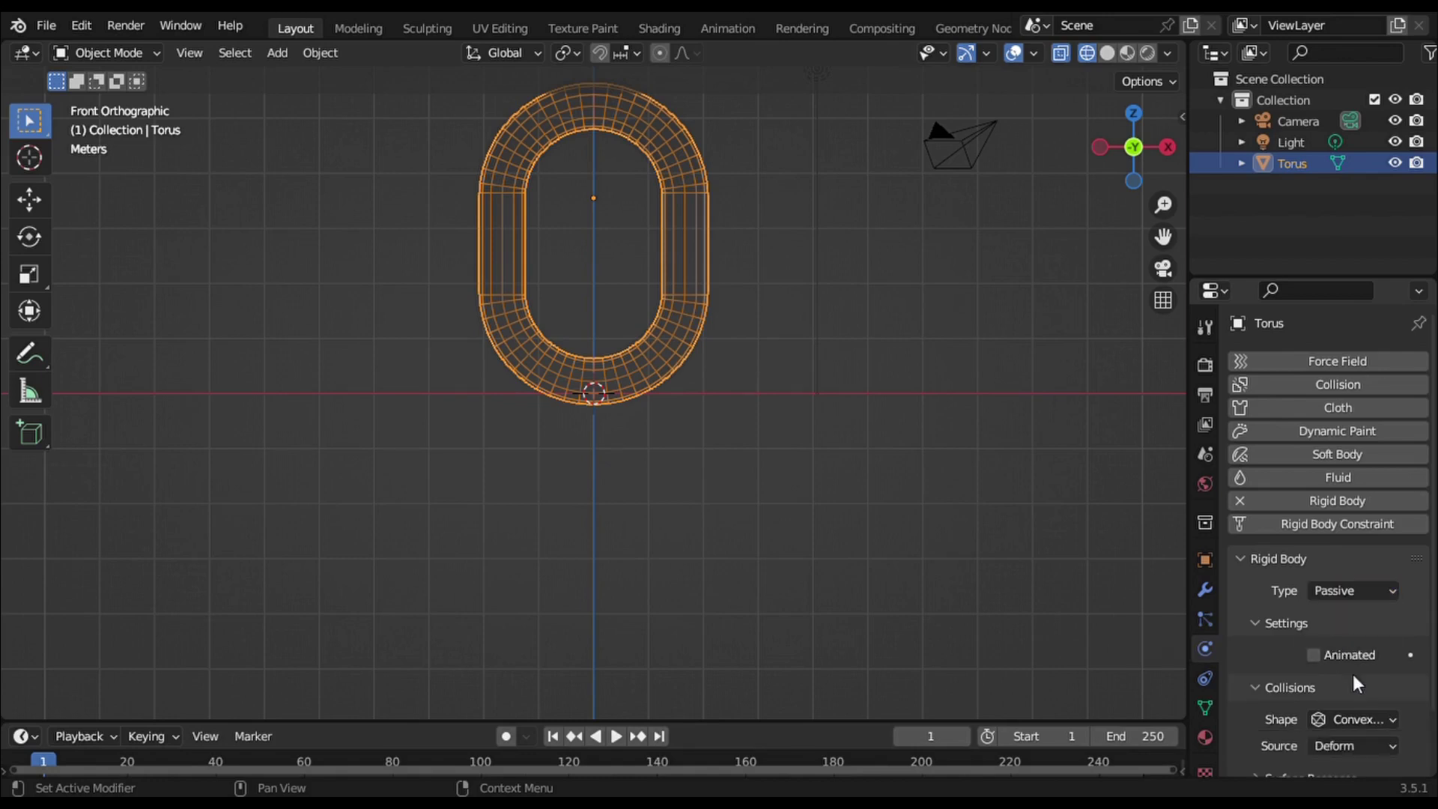
left_click(1378, 720)
left_click(1318, 552)
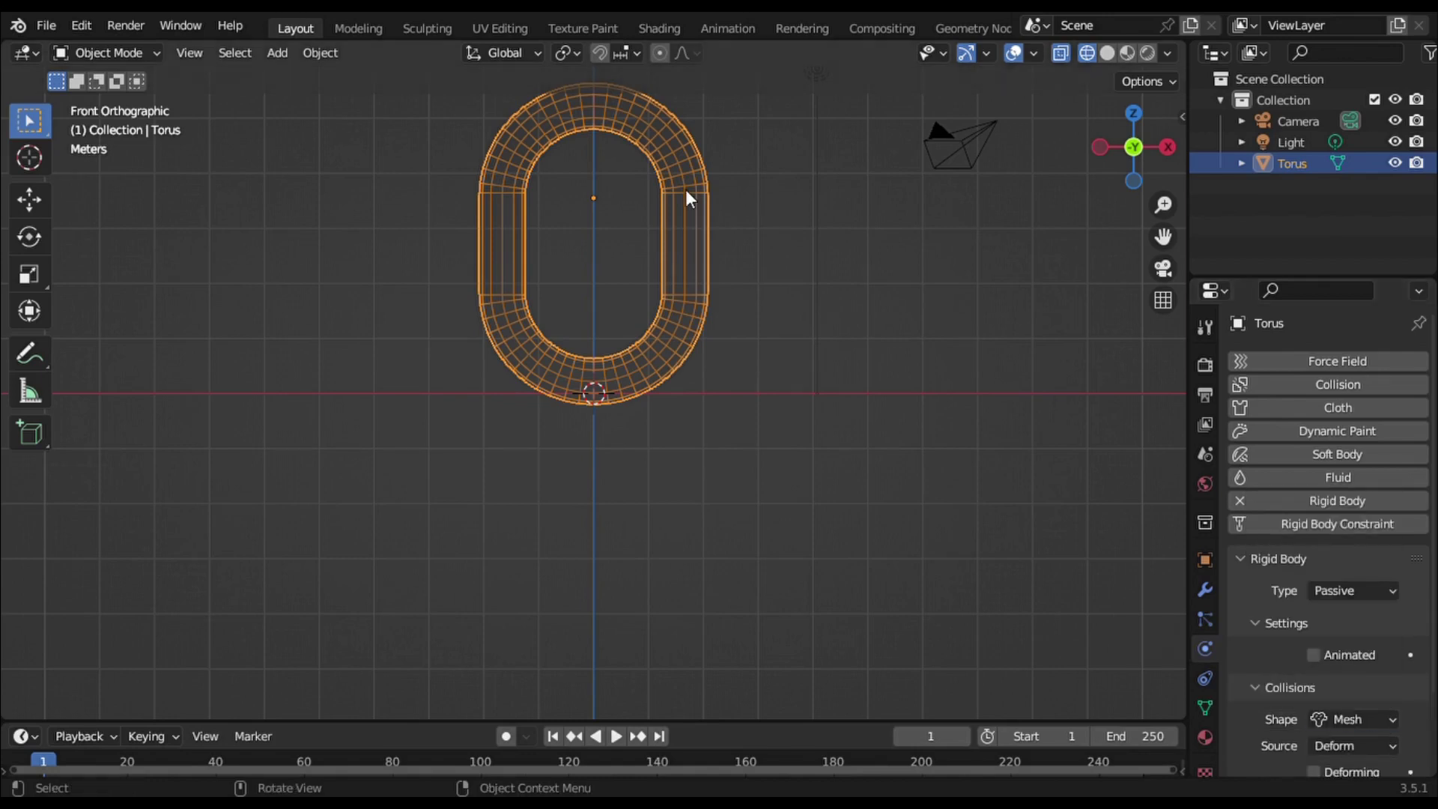
Paste a copy of the link 3.3 m lower, turn it 90° about Z, and make Torus.001 an Active rigid body
key("ctrl+c")
key("ctrl+v")
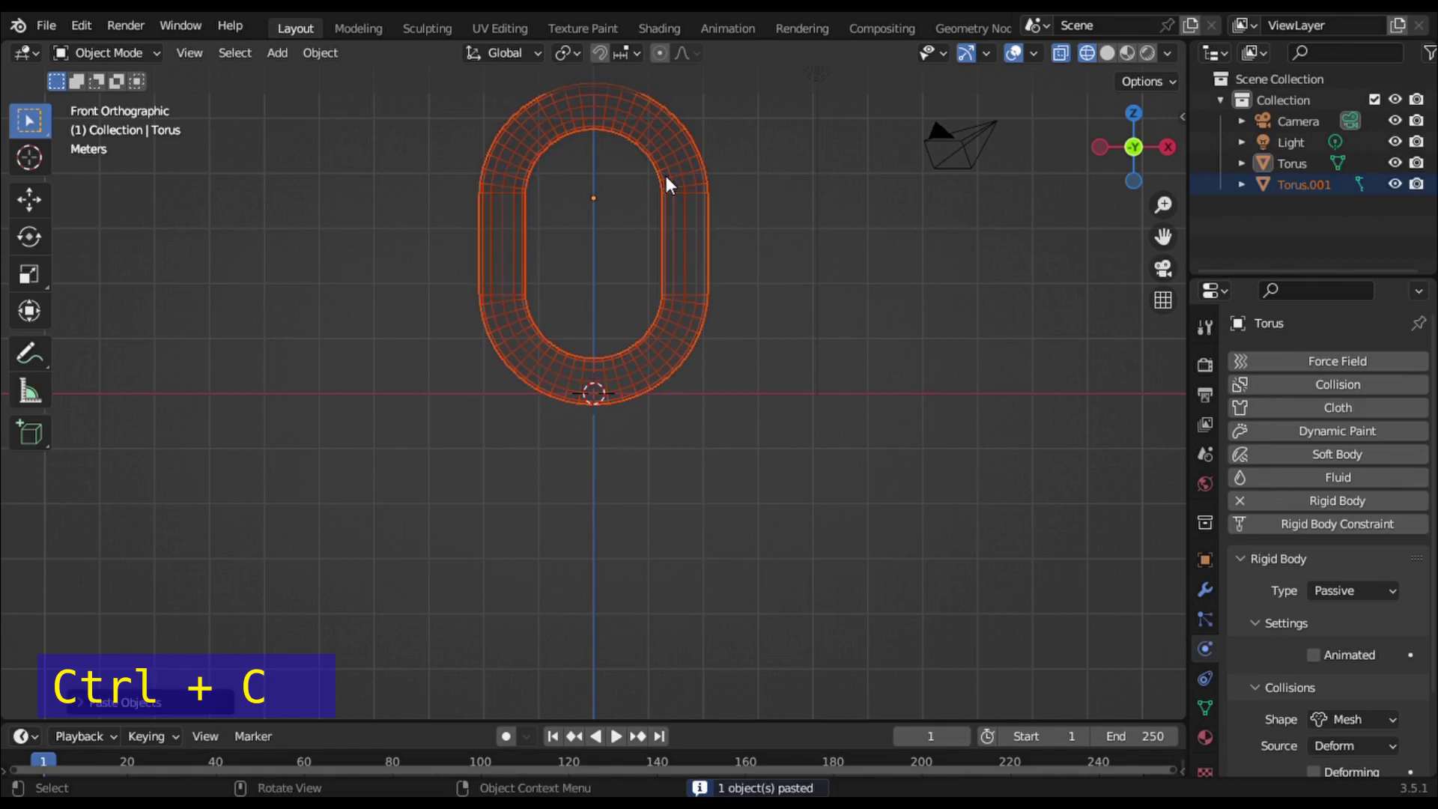
key("g")
key("z")
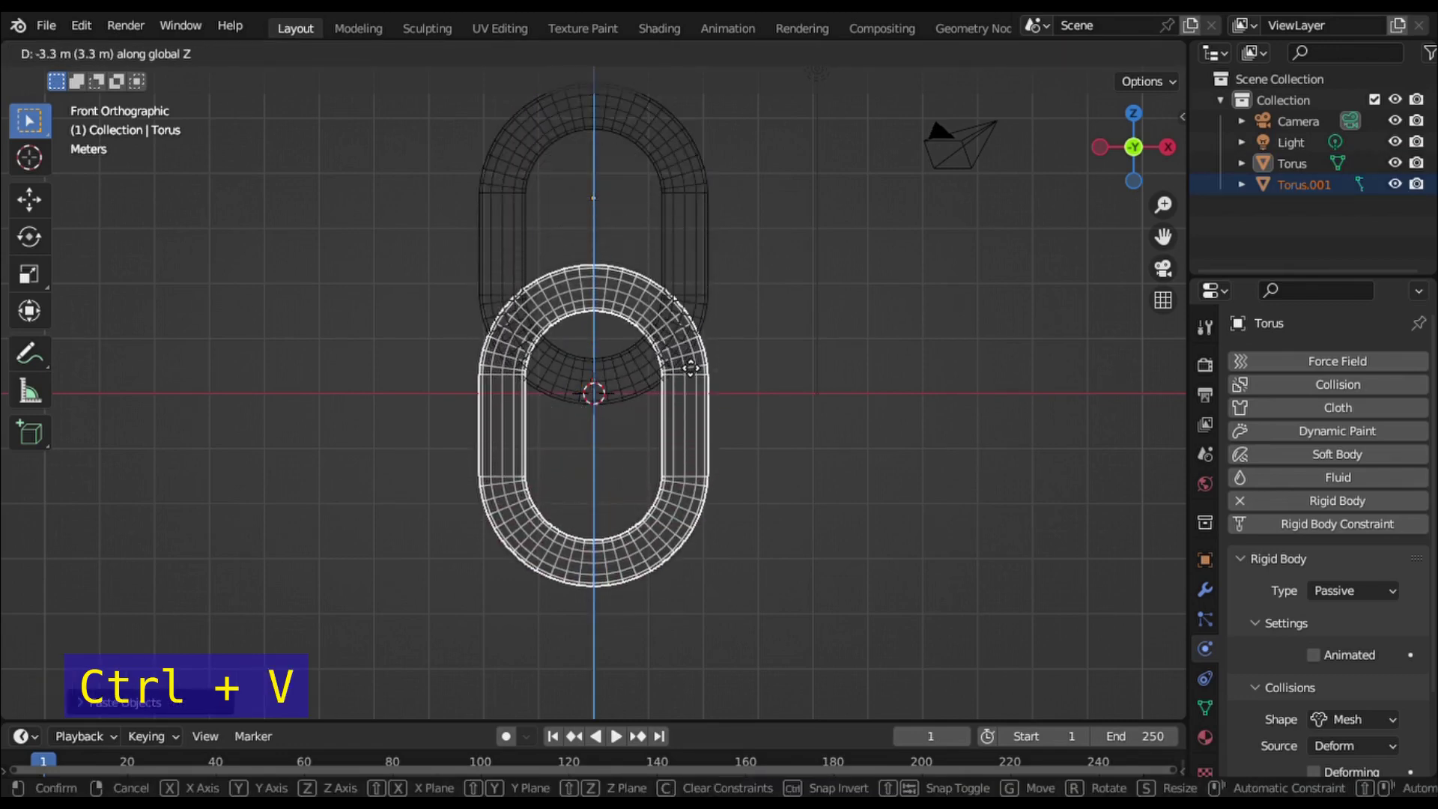
left_click(681, 367)
type("rz90")
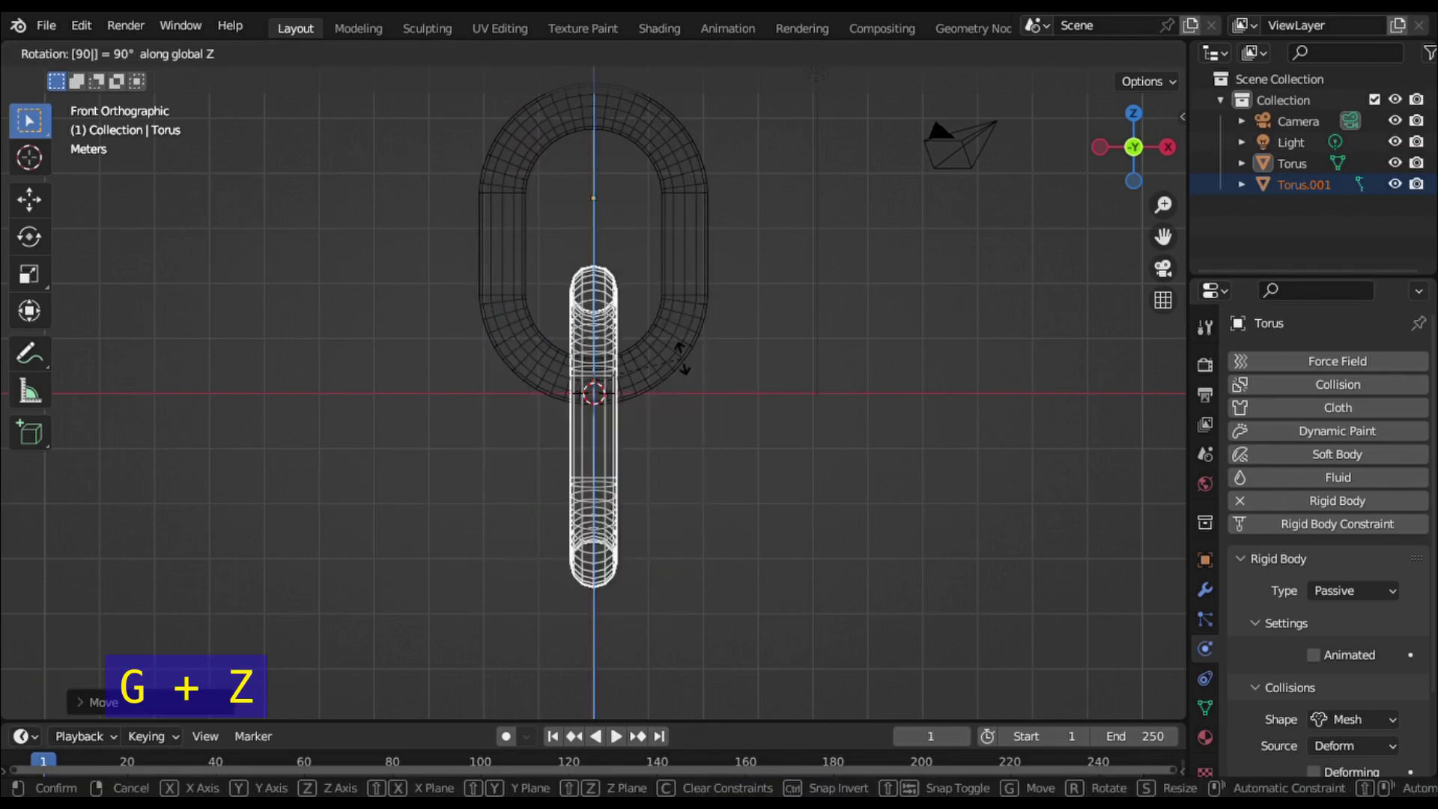
left_click(682, 358)
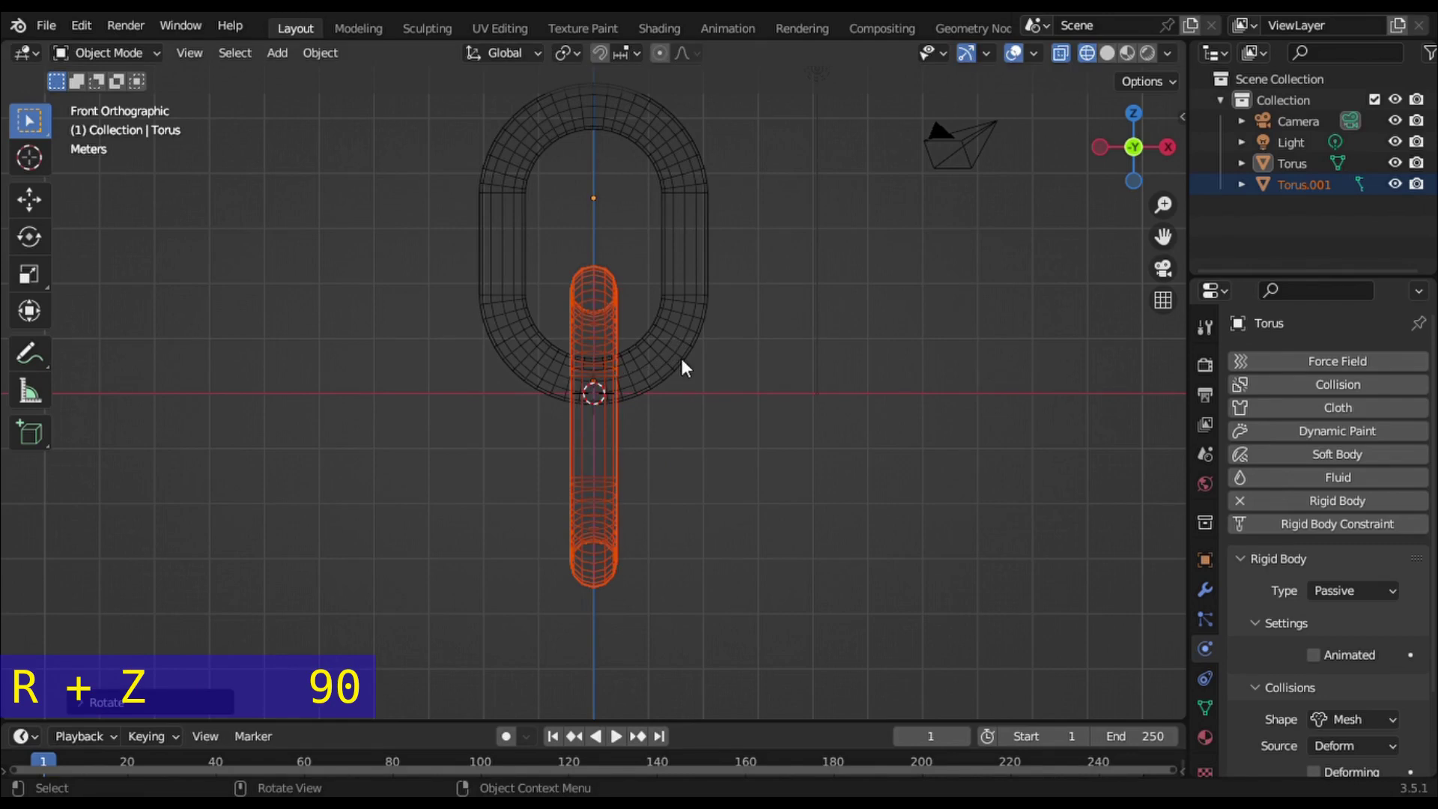
left_click(607, 471)
left_click(1319, 588)
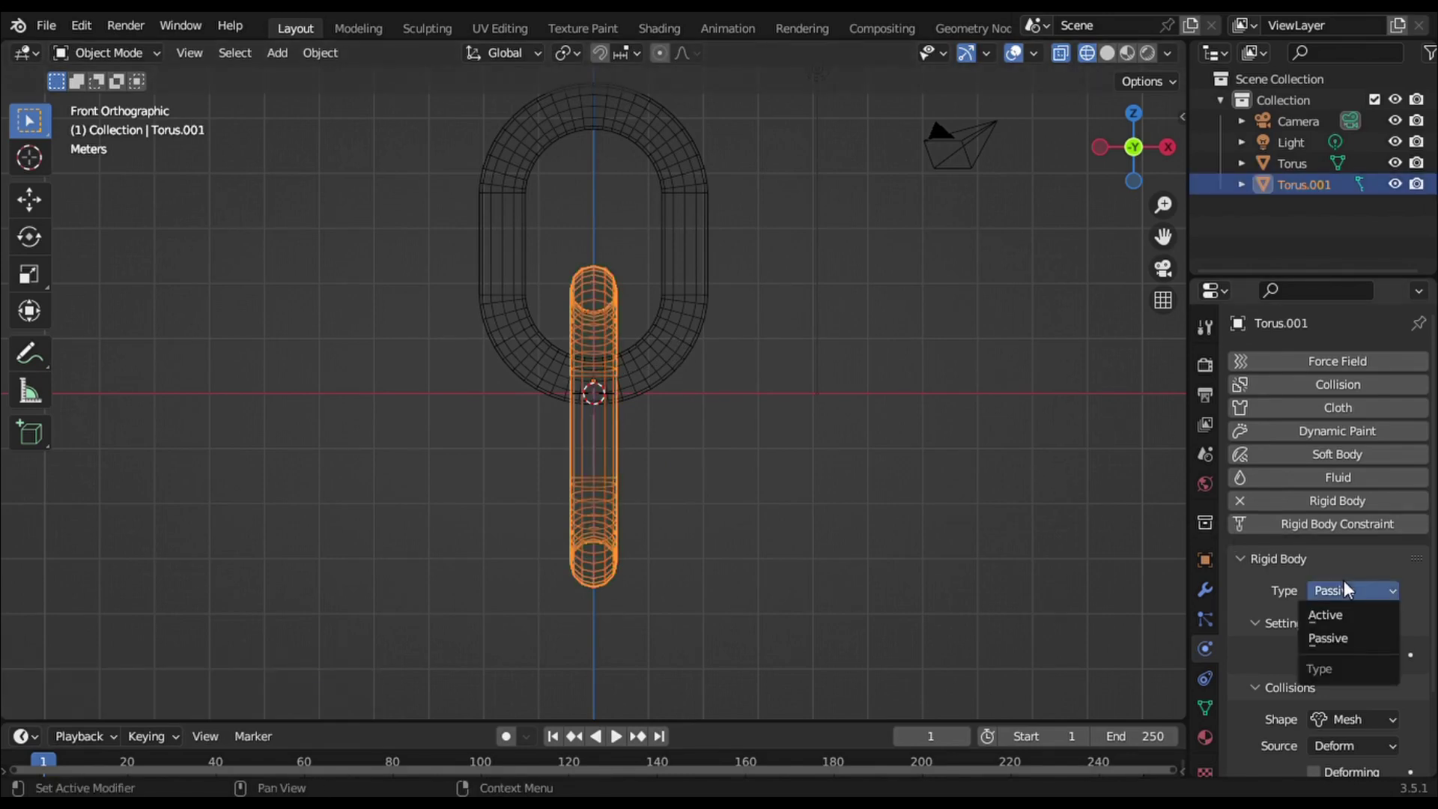
left_click(1362, 613)
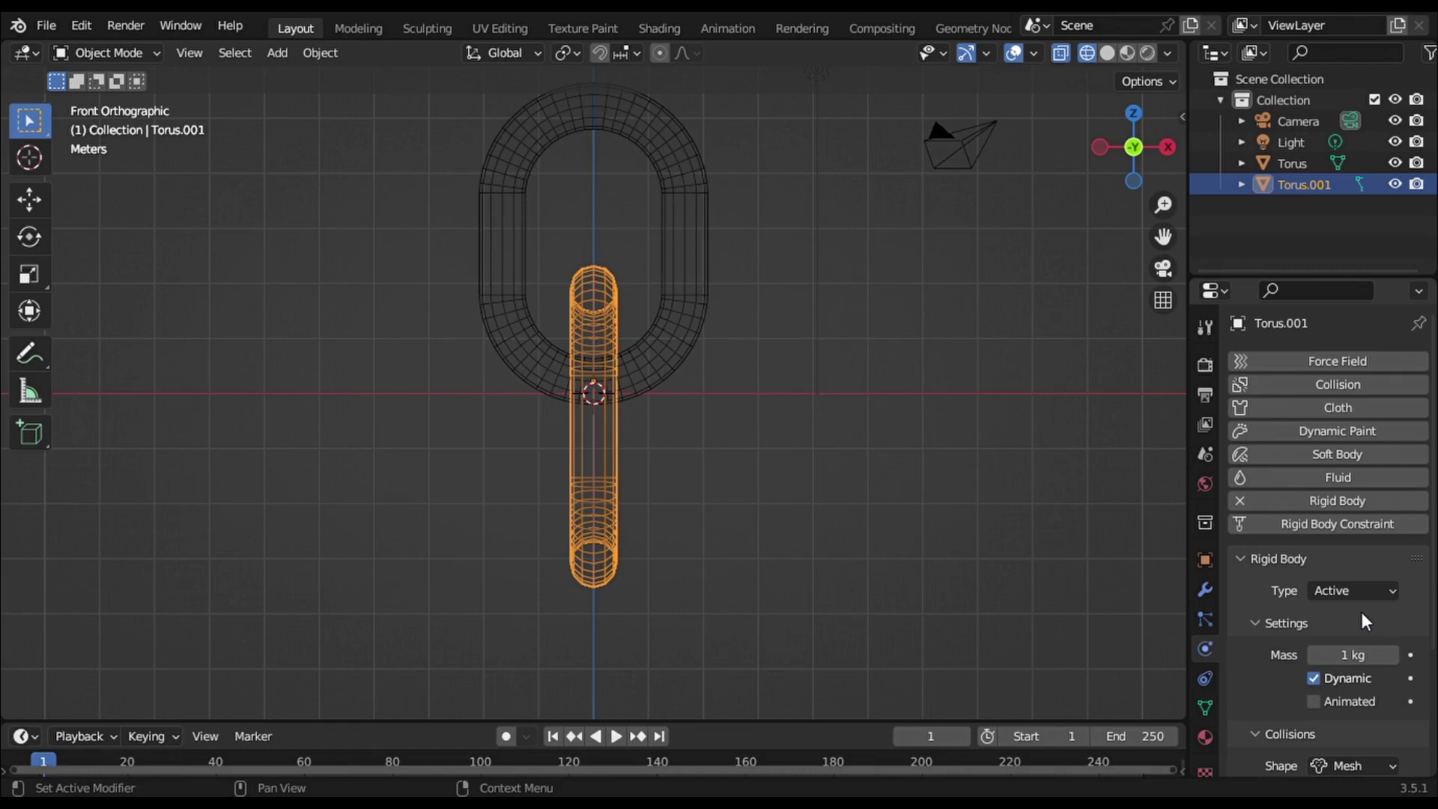
Paste a third link, Torus.002, below the chain and turn it 90° about Z
key("ctrl+c")
key("ctrl+v")
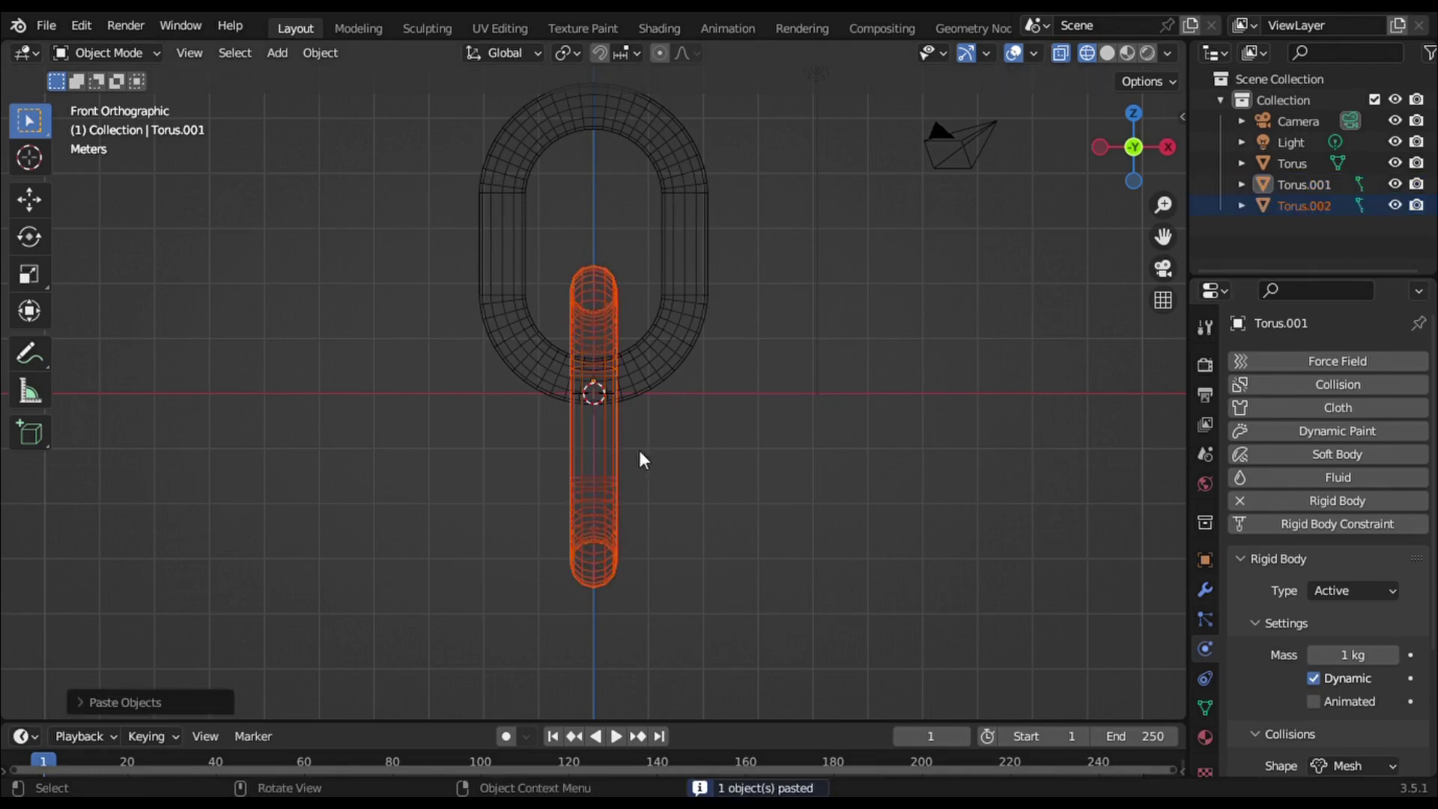
key("g")
key("z")
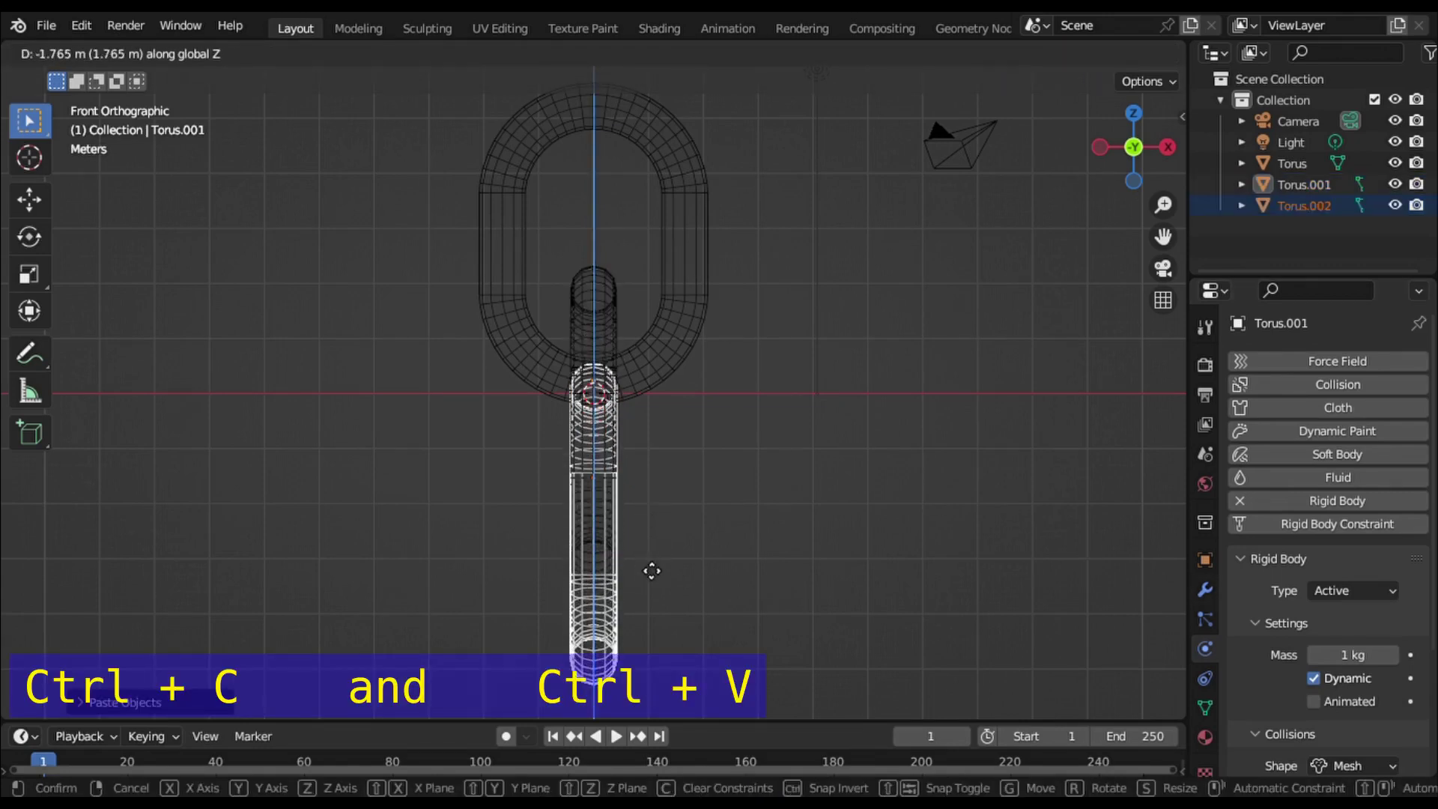
left_click(644, 649)
type("r")
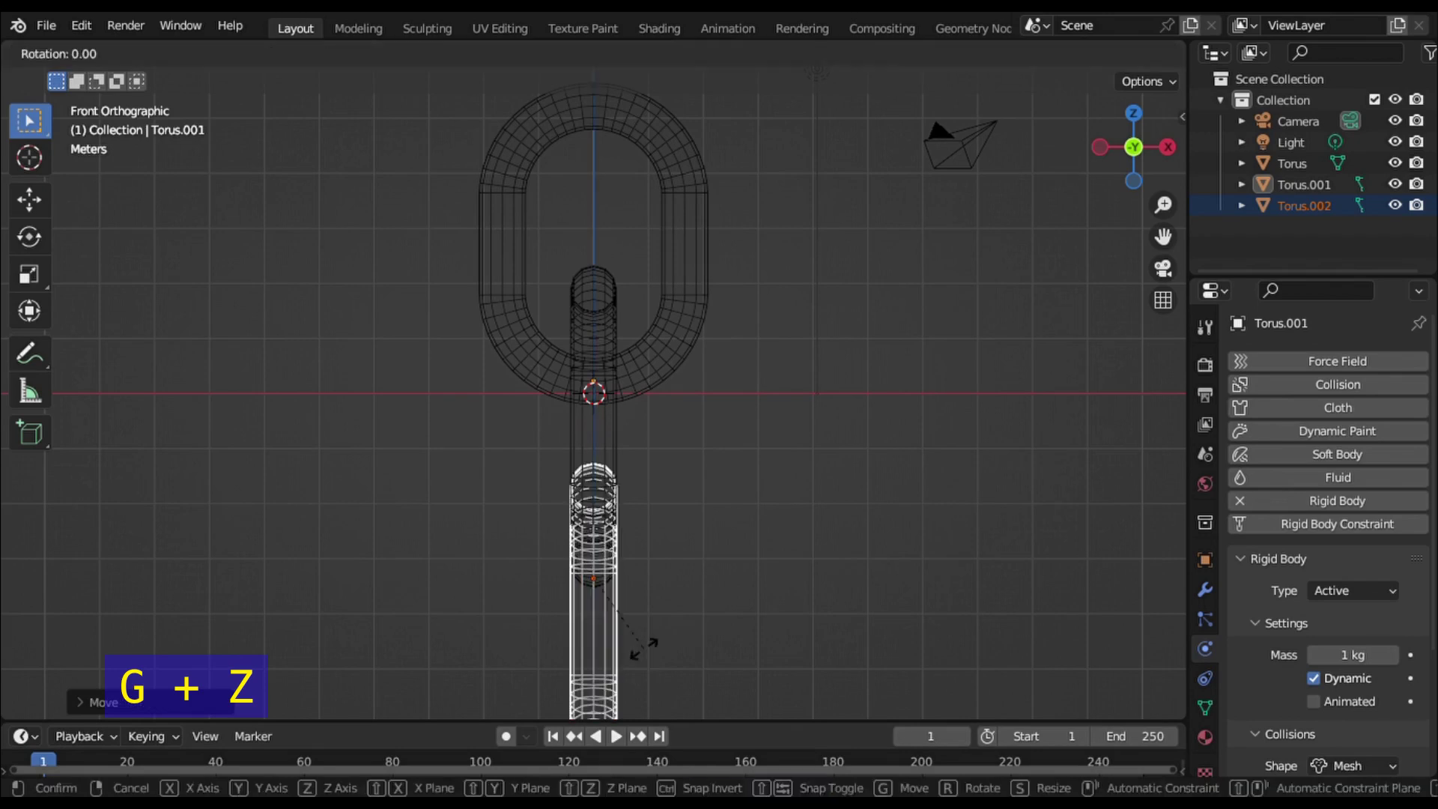
type("z90")
key("Return")
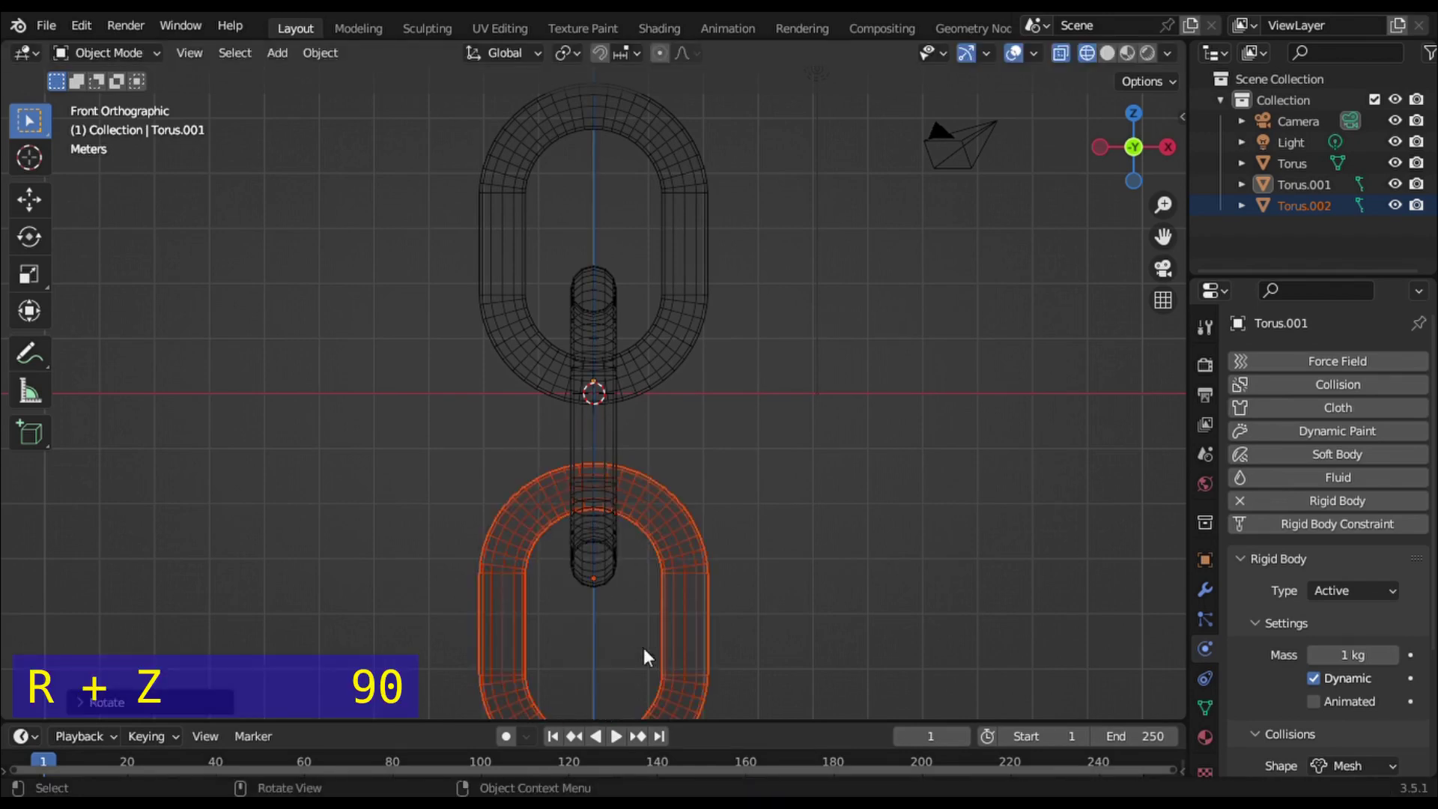
scroll(643, 647, "down", 4)
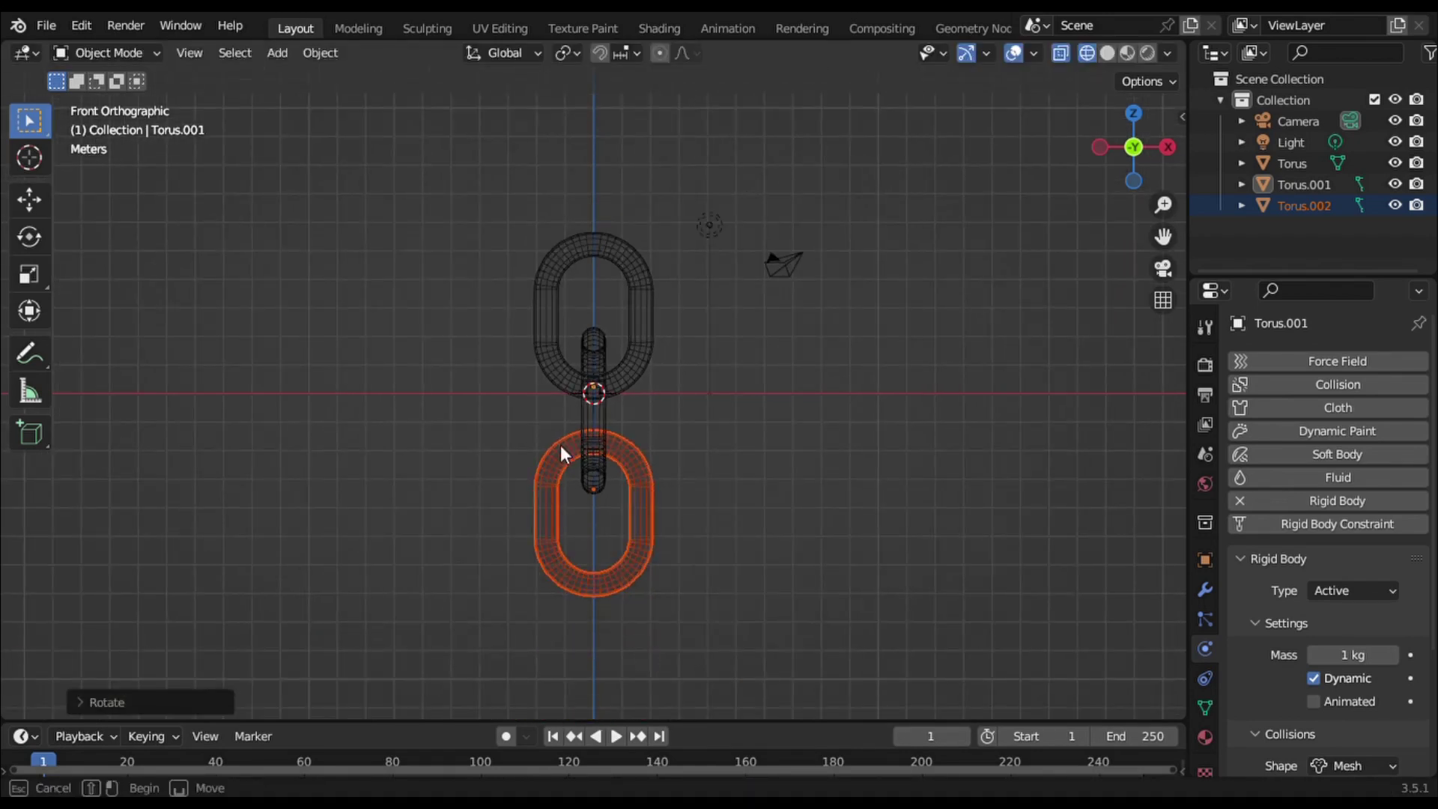
Copy the two lower links and paste two pairs of copies at the chain's end
left_click(589, 457, "shift")
key("ctrl+c")
key("ctrl+v")
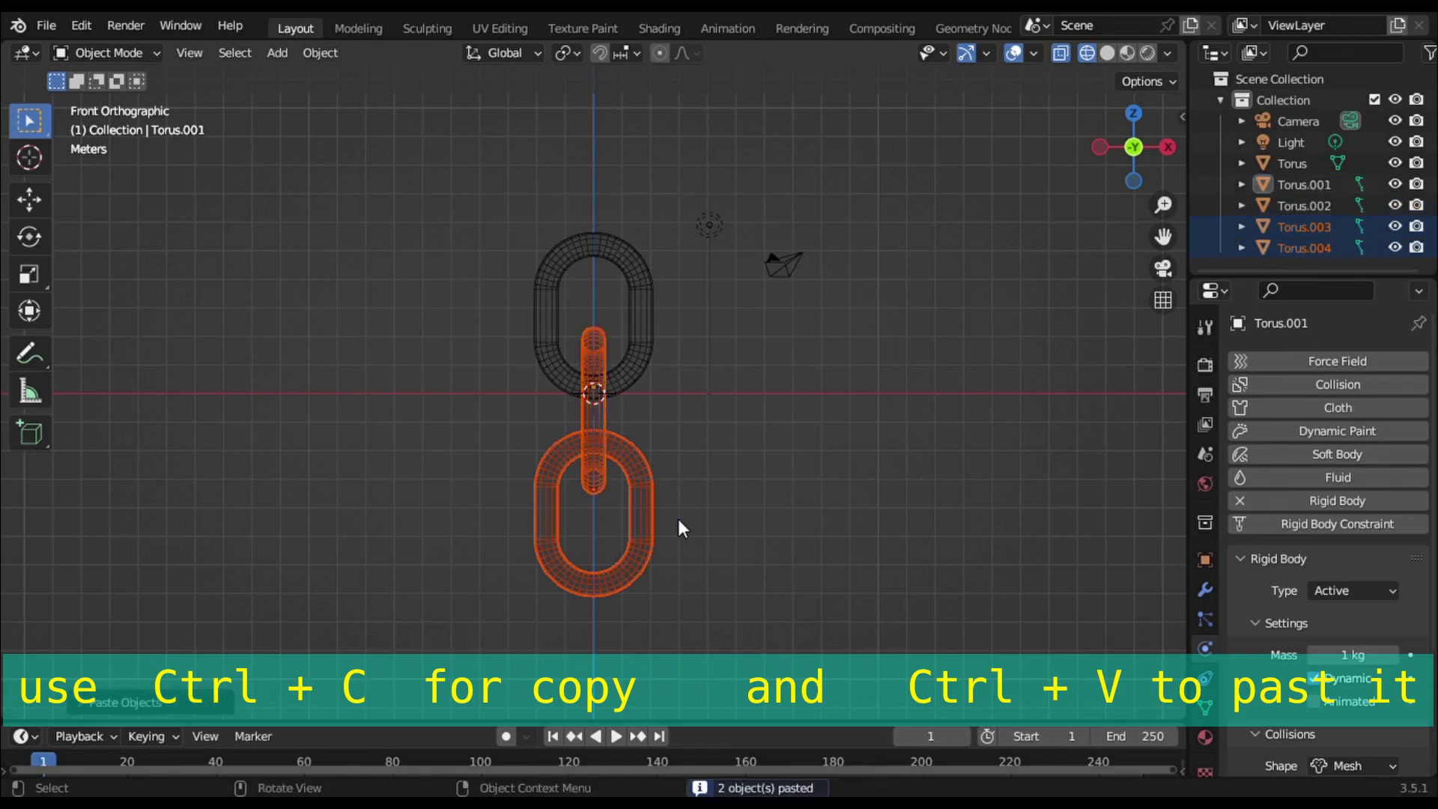
key("g")
key("z")
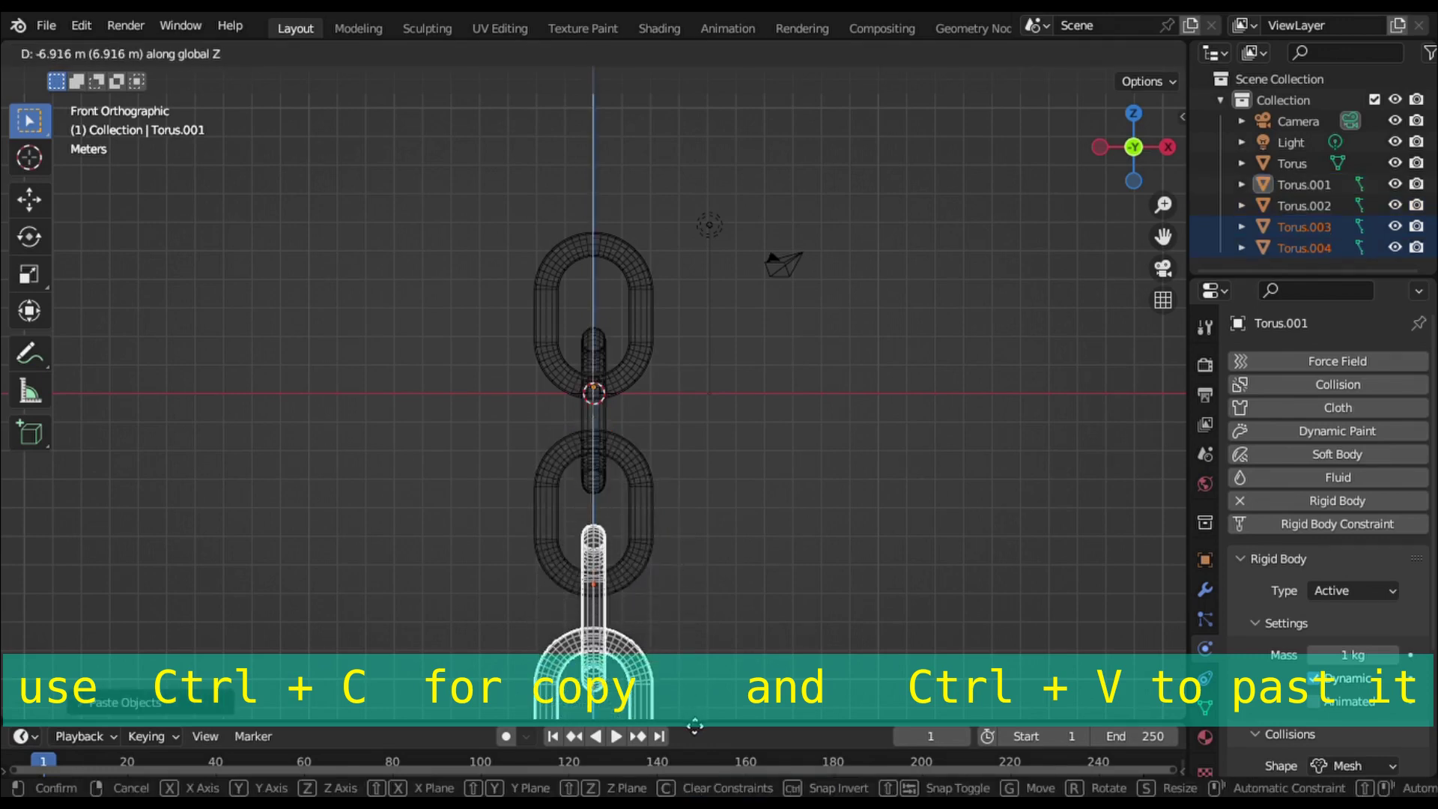
left_click(680, 634)
scroll(673, 392, "down", 2)
scroll(672, 393, "down", 4)
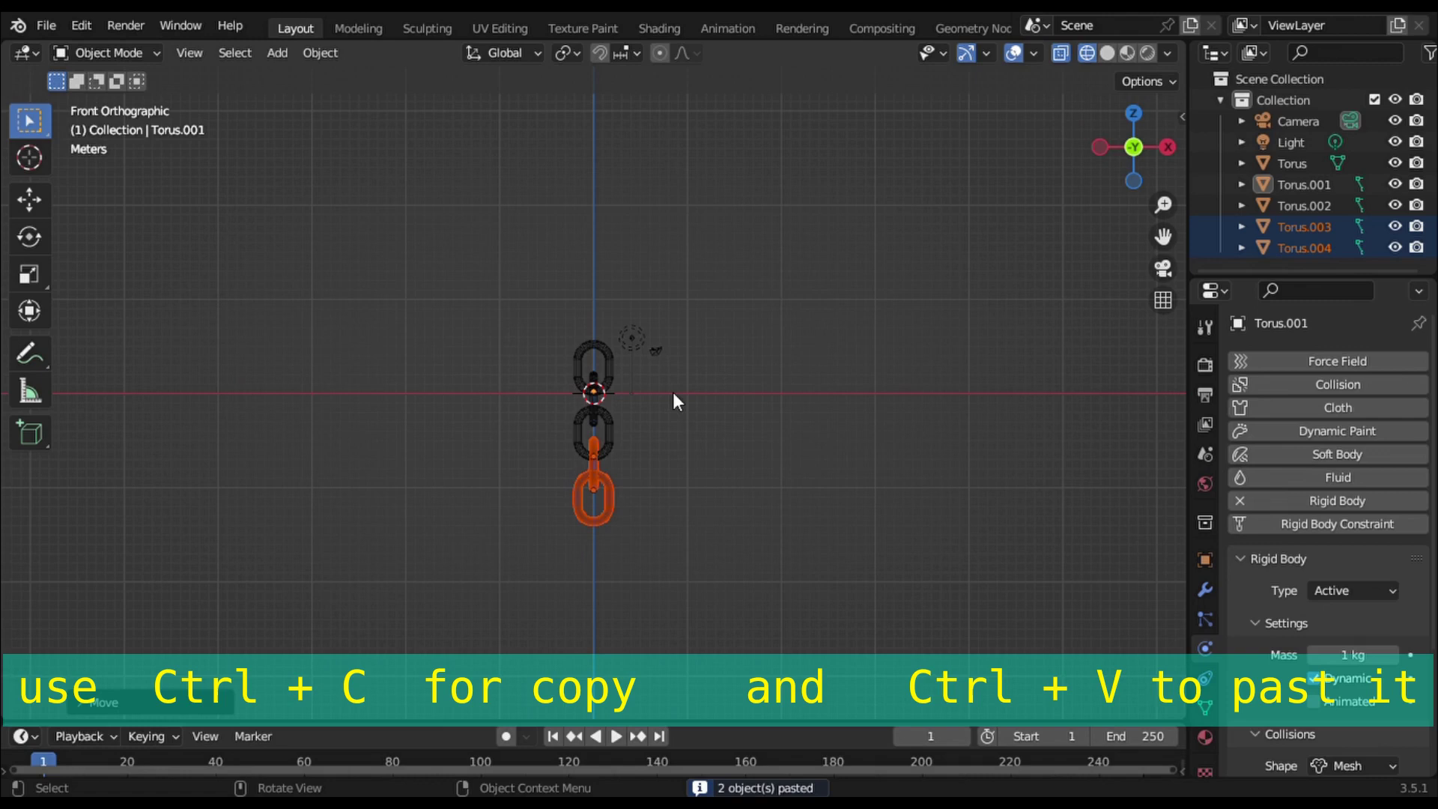
key("ctrl+c")
key("ctrl+v")
key("g")
key("z")
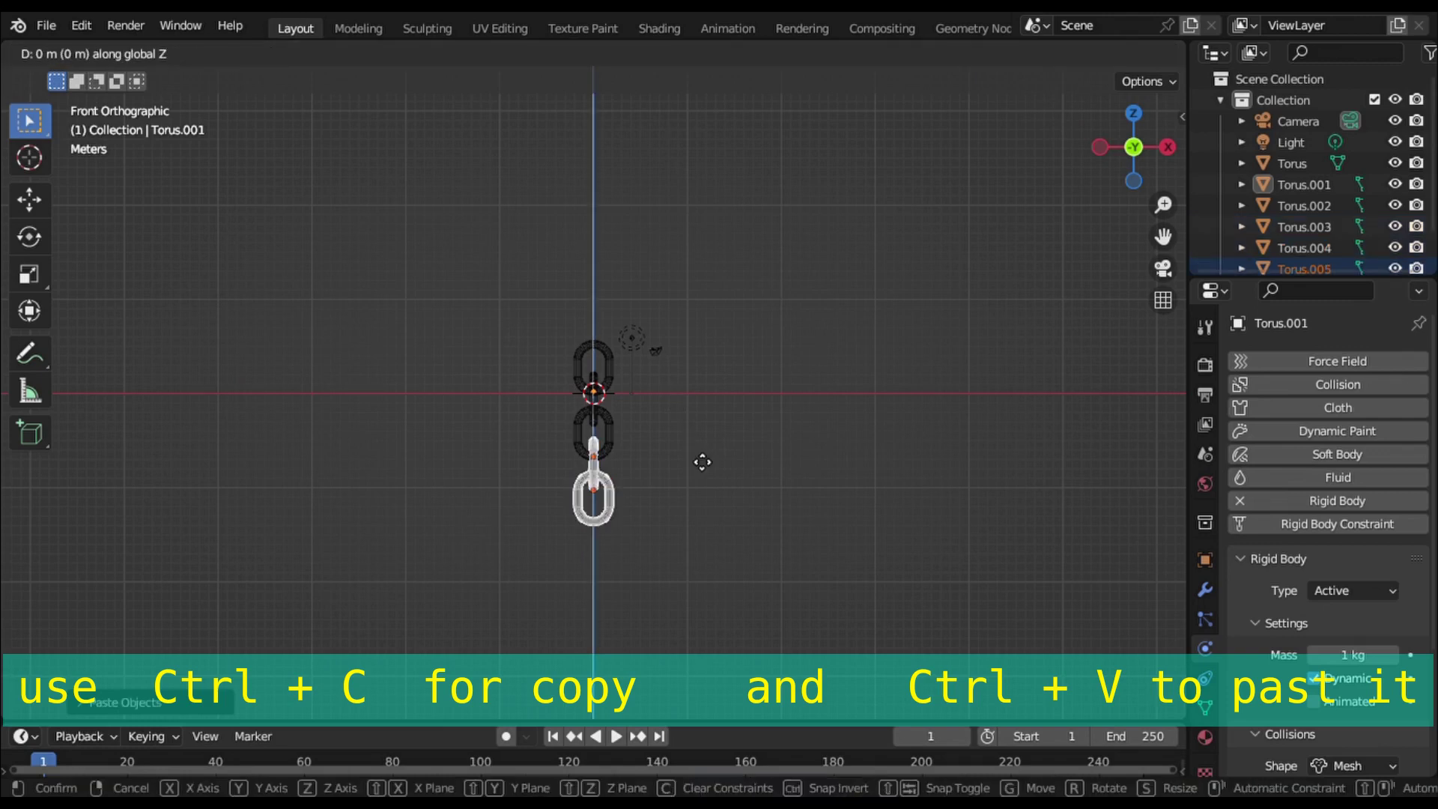
left_click(708, 521)
Paste another pair of links at the bottom and adjust its vertical position
key("ctrl+c")
key("ctrl+v")
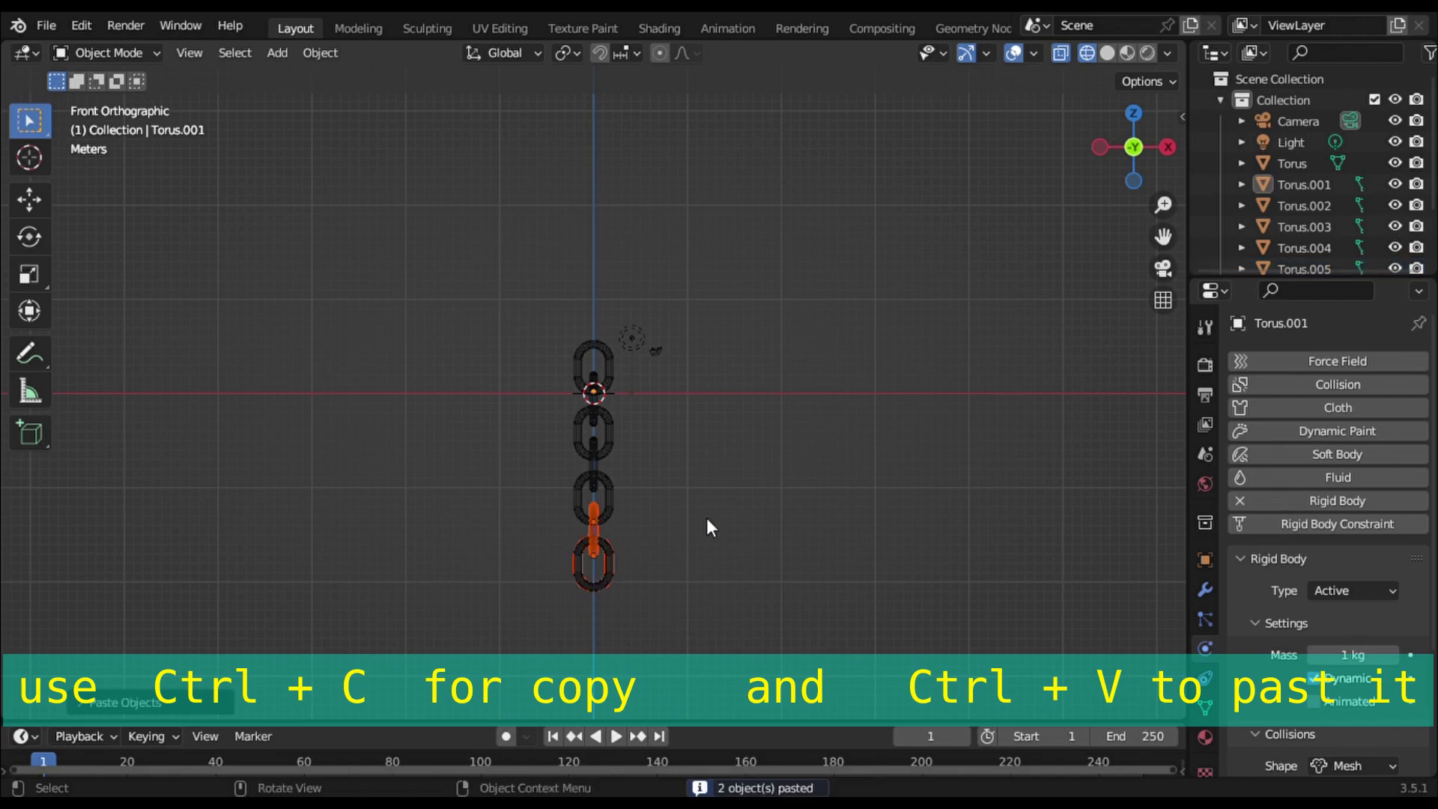
key("g")
key("z")
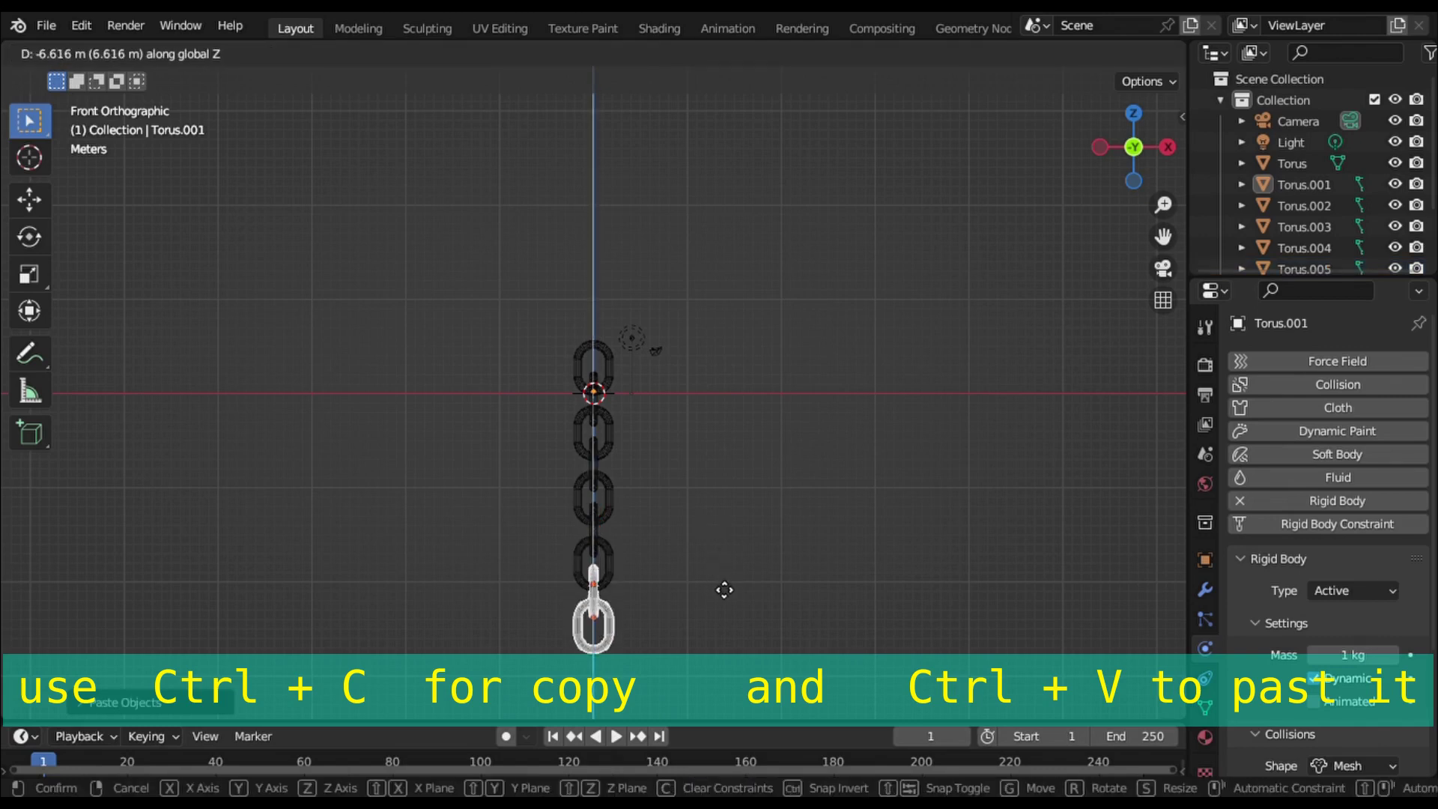
left_click(716, 582)
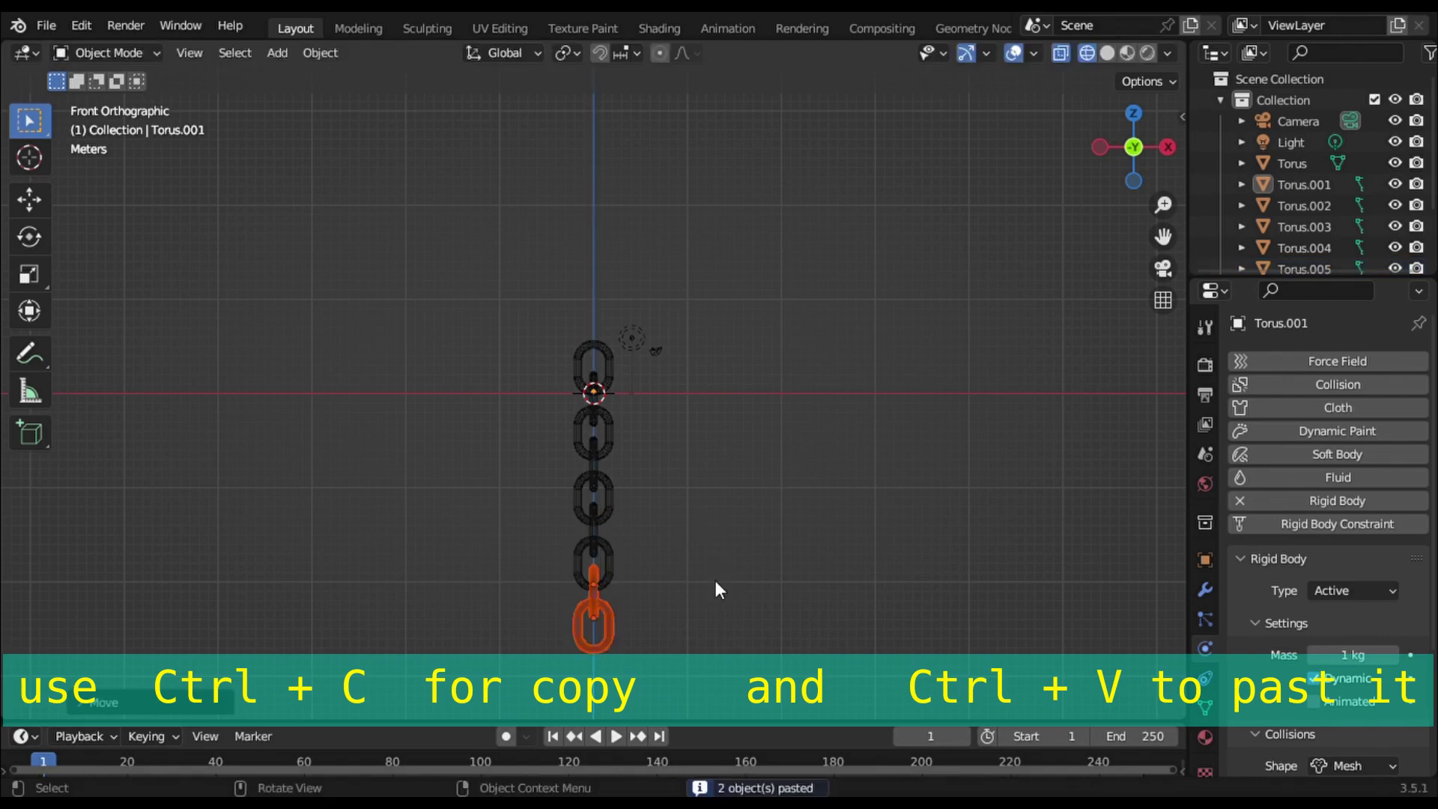
key("g")
key("z")
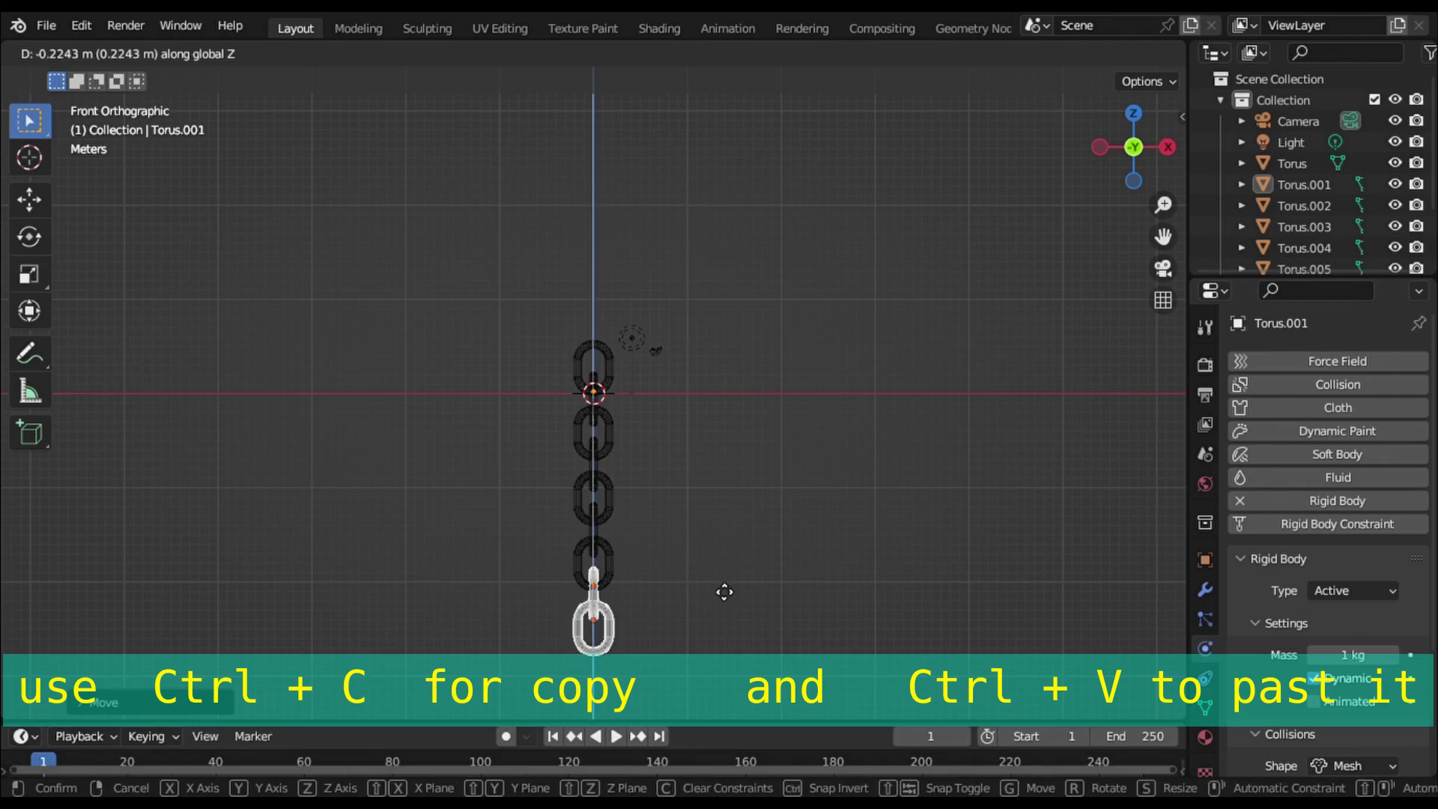
left_click(718, 592)
Add the final two link pairs below the chain and recentre the view
key("ctrl+c")
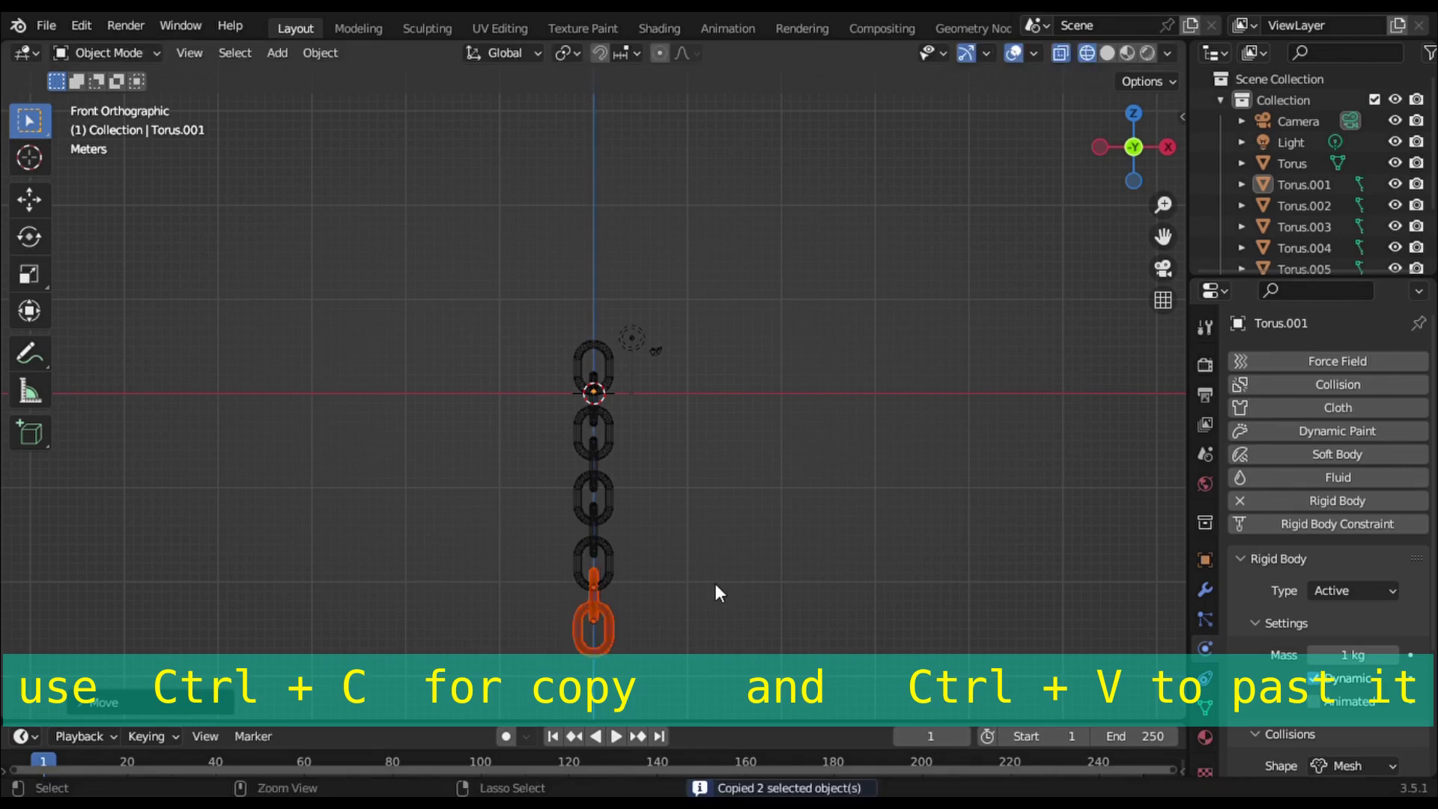
key("ctrl+v")
key("g")
key("z")
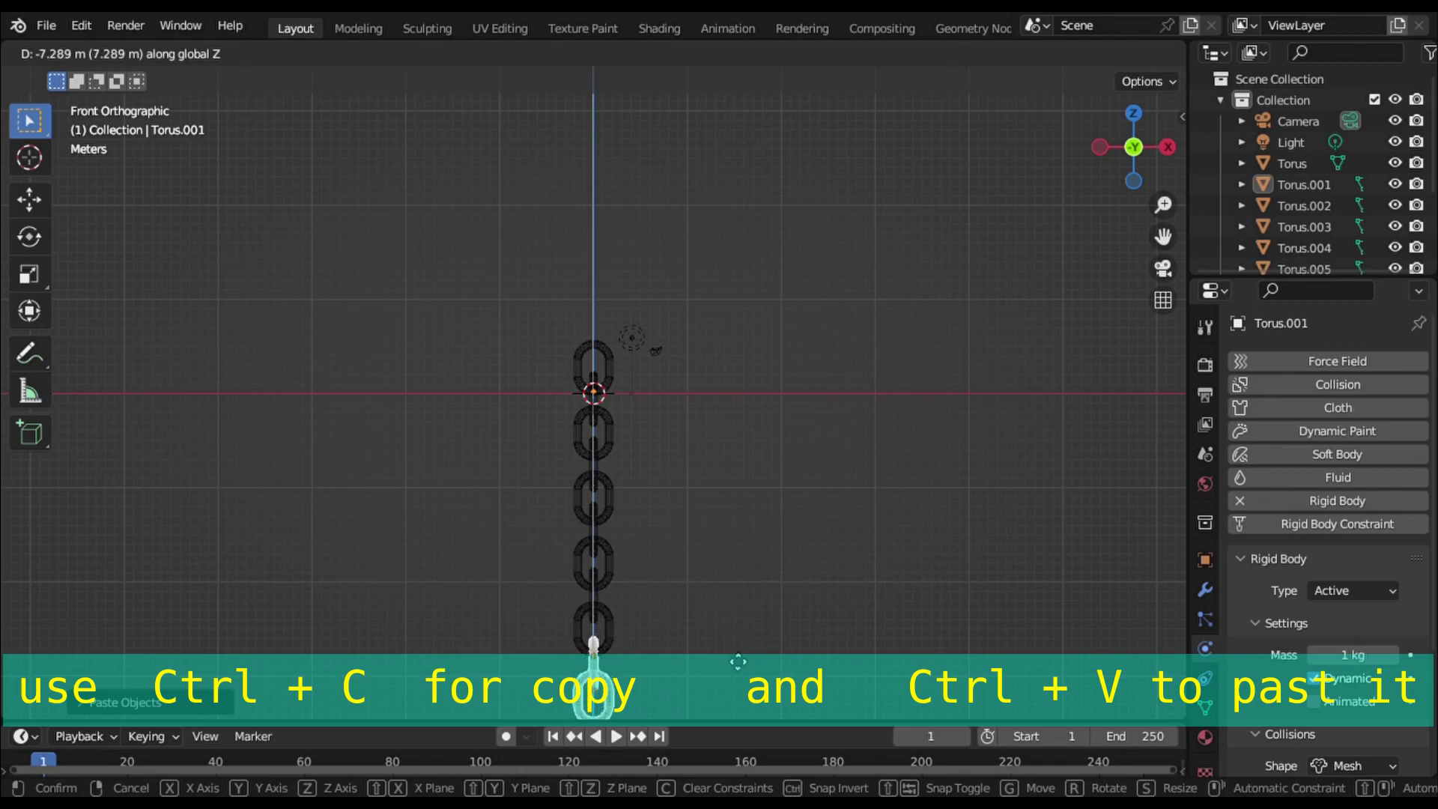
left_click(730, 649)
scroll(730, 649, "down", 1)
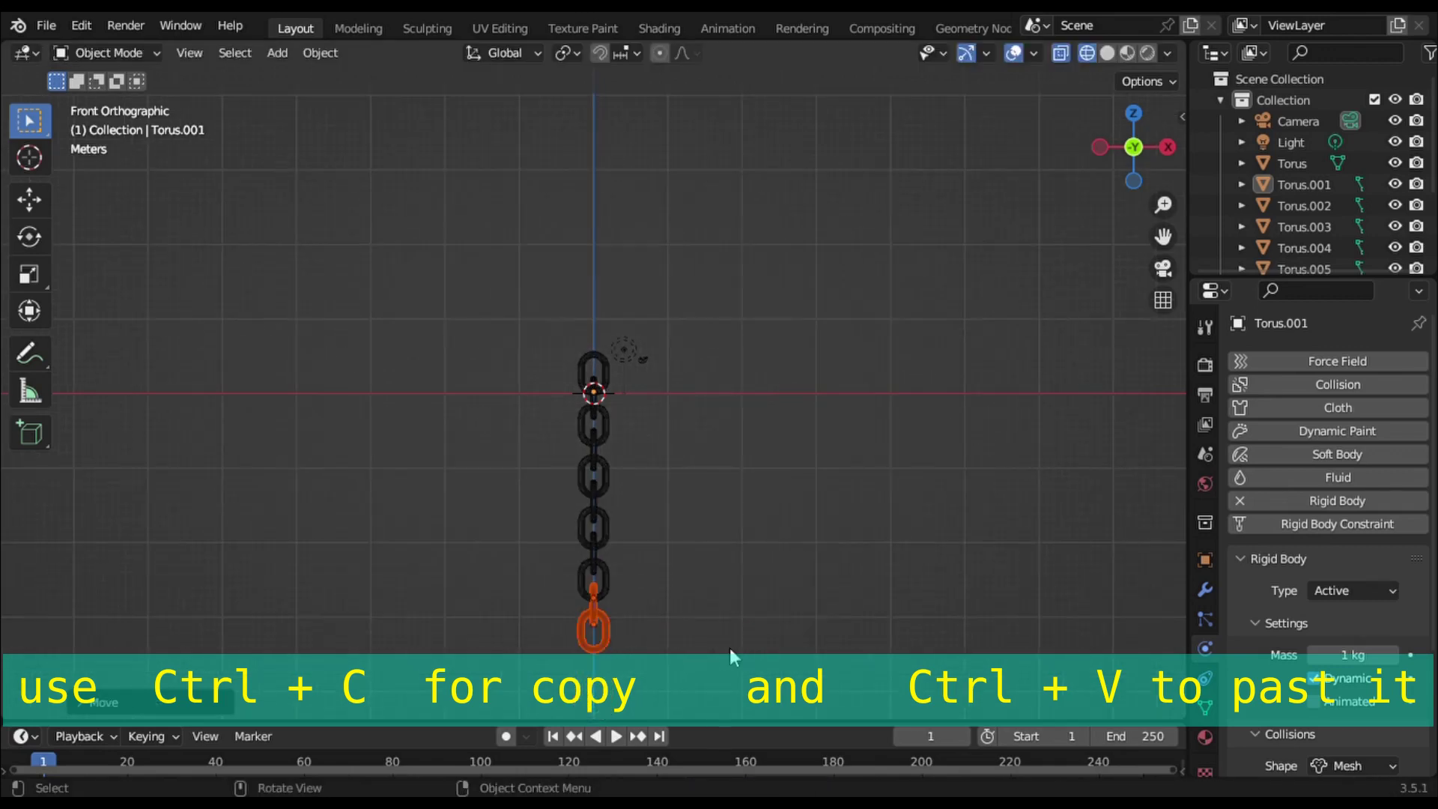
scroll(730, 649, "down", 1)
key("ctrl+c")
key("ctrl+v")
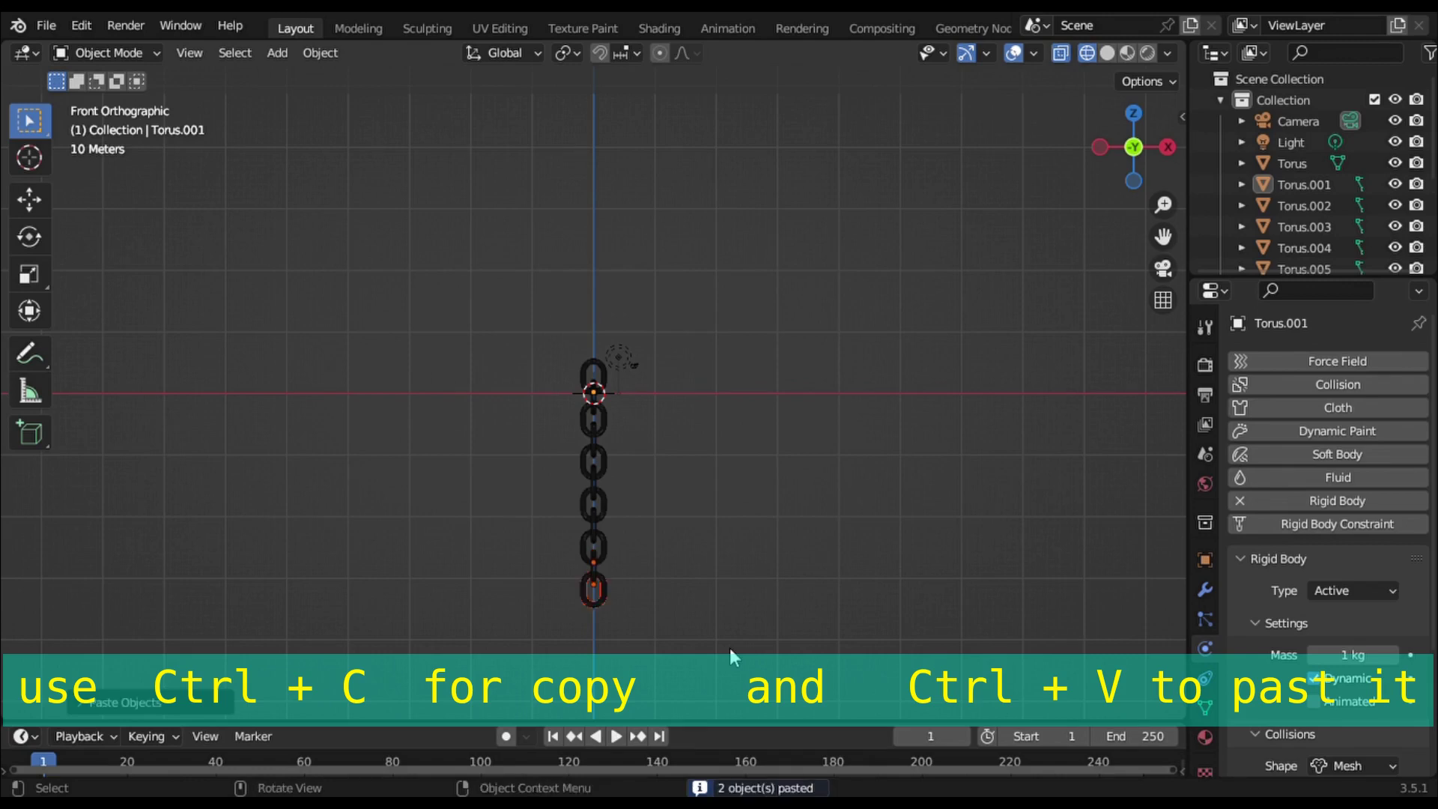
key("g")
key("z")
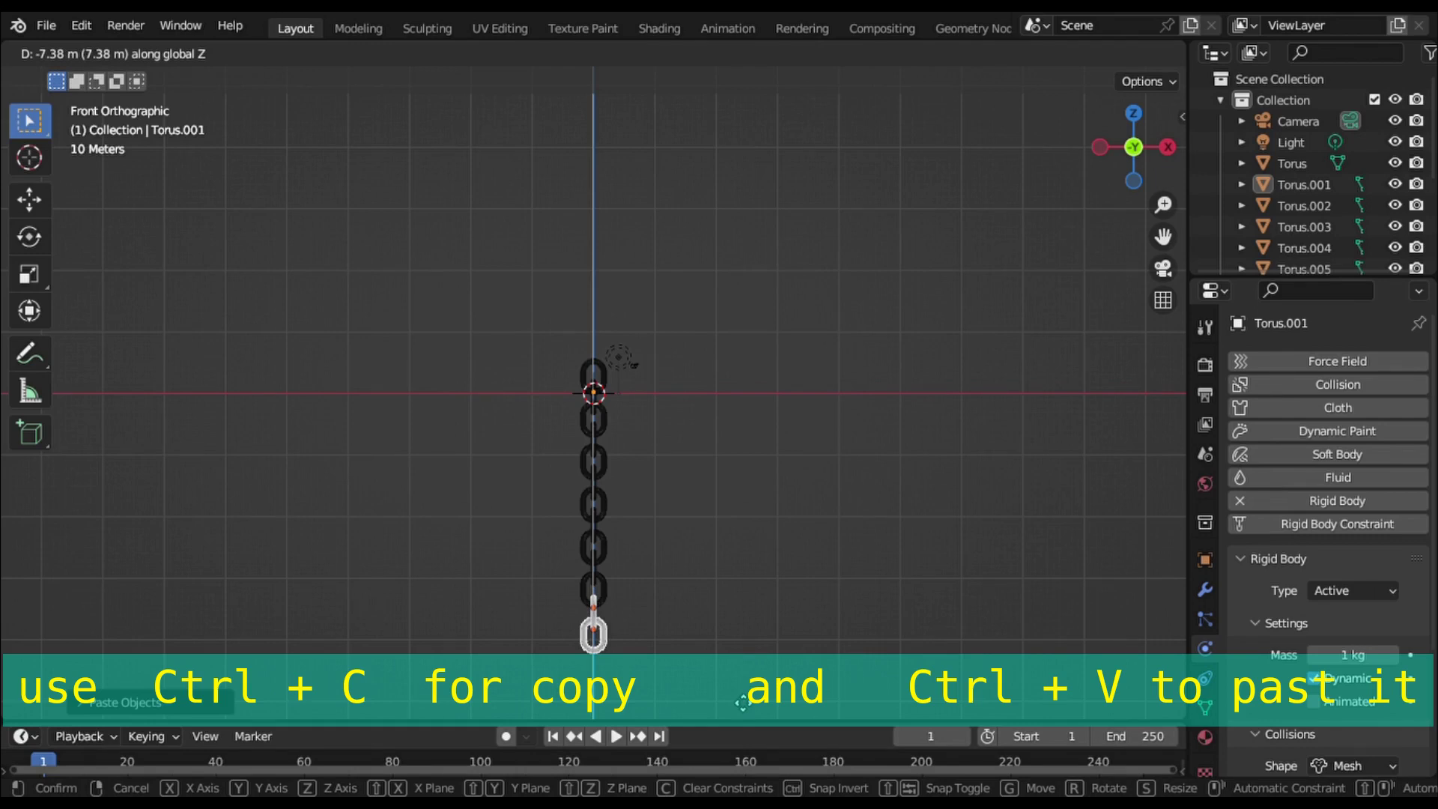
left_click(742, 701)
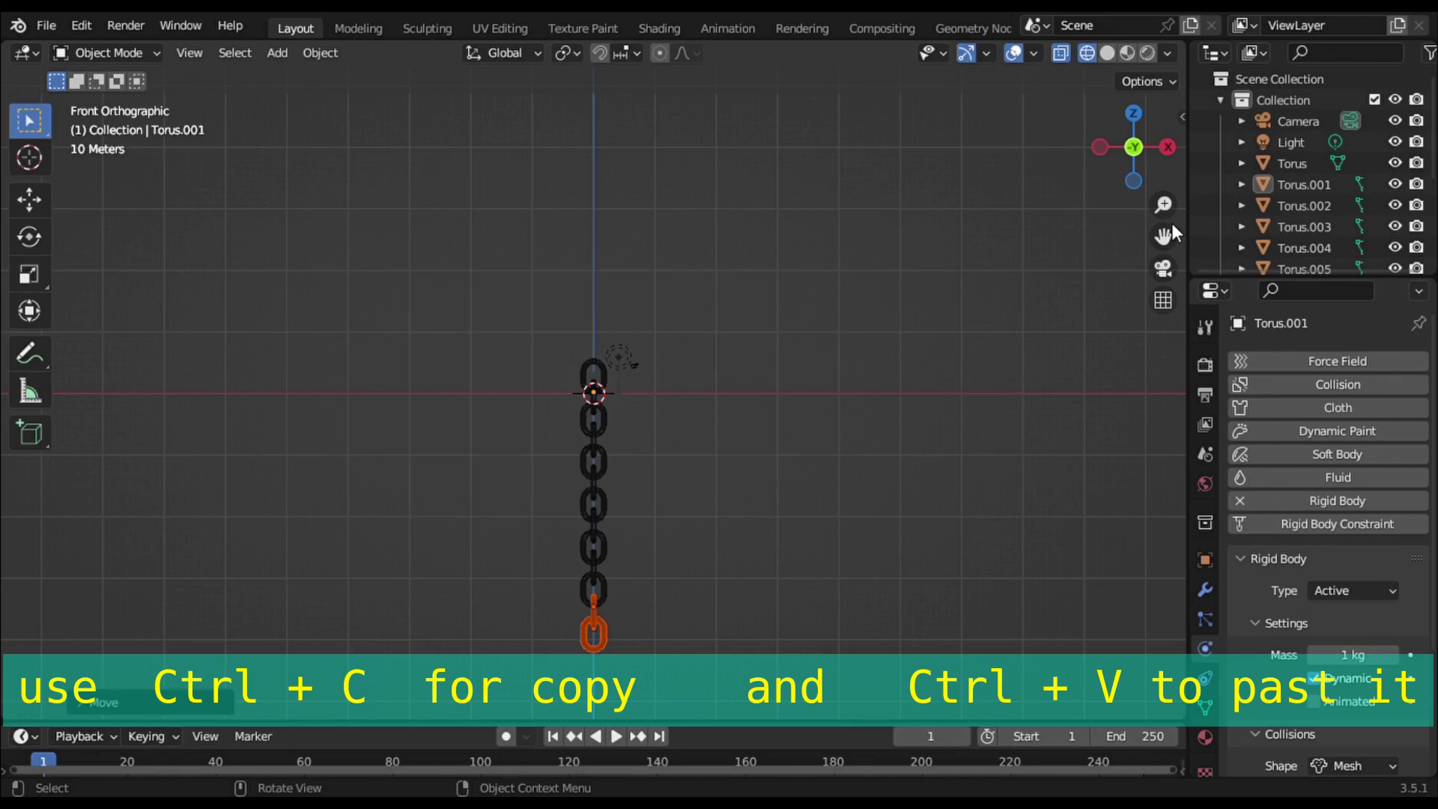
left_click_drag(1166, 235, 1226, 104)
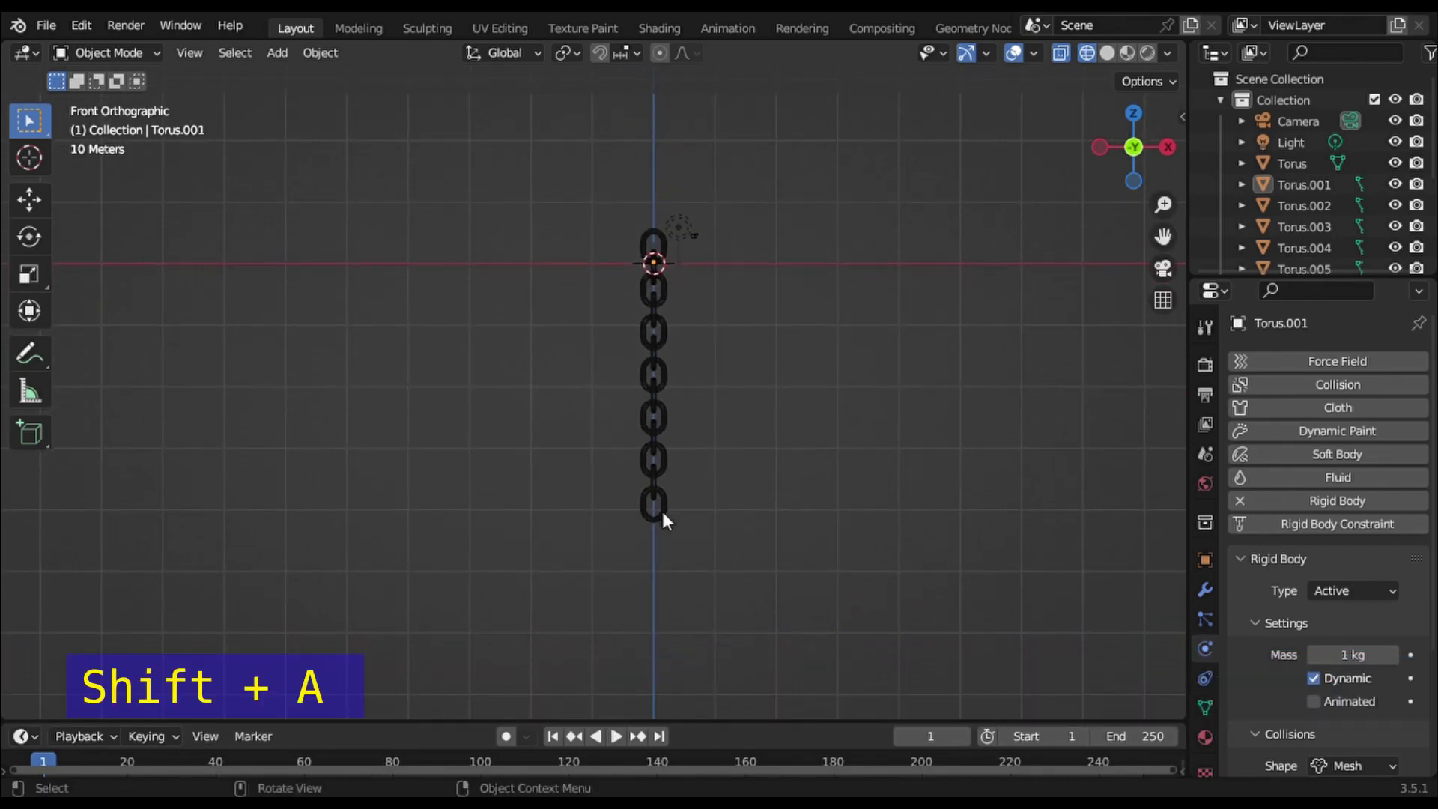
Add a UV sphere, lower it below the last link, and scale it up to about 5.77
key("shift+a")
mouse_move(659, 367)
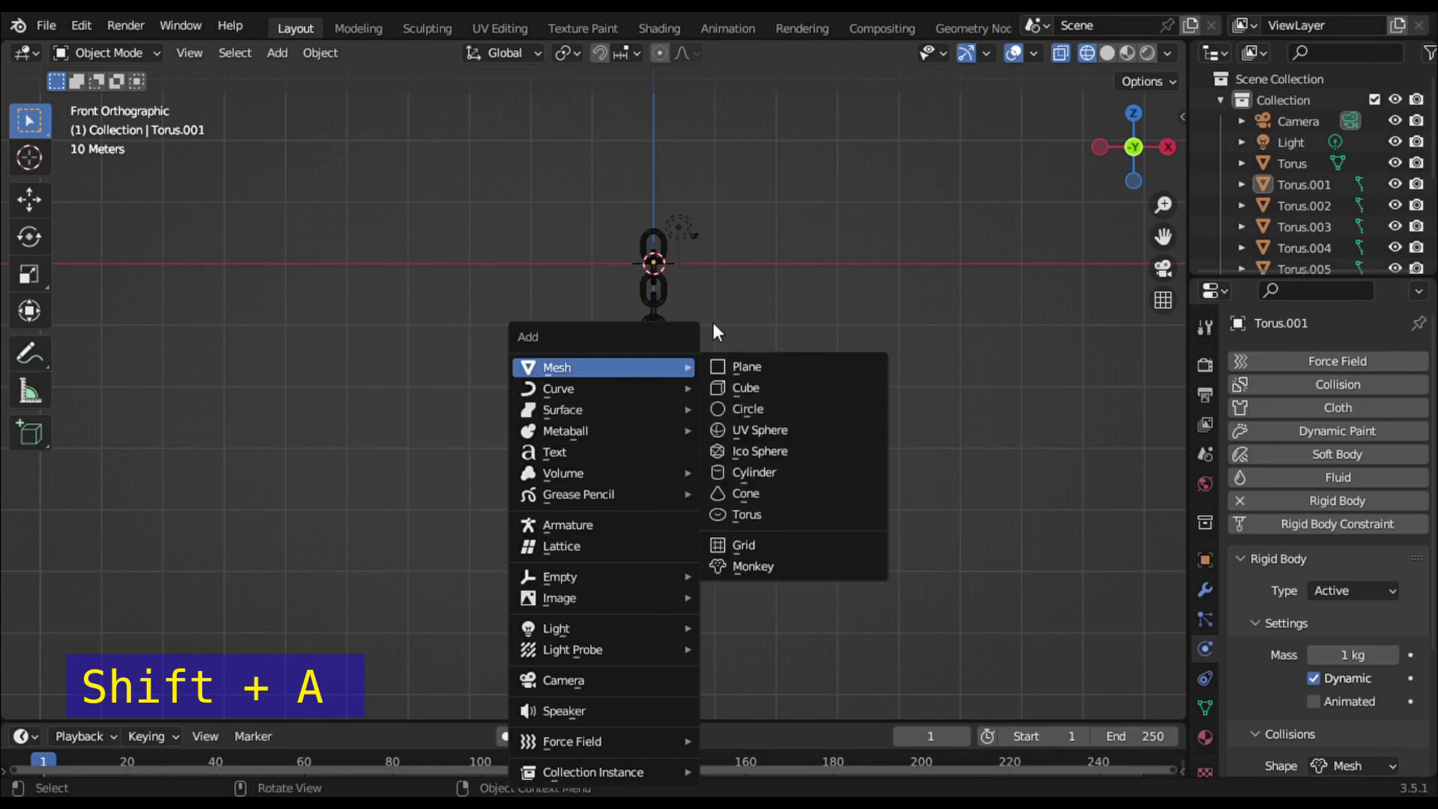
left_click(804, 430)
key("g")
key("z")
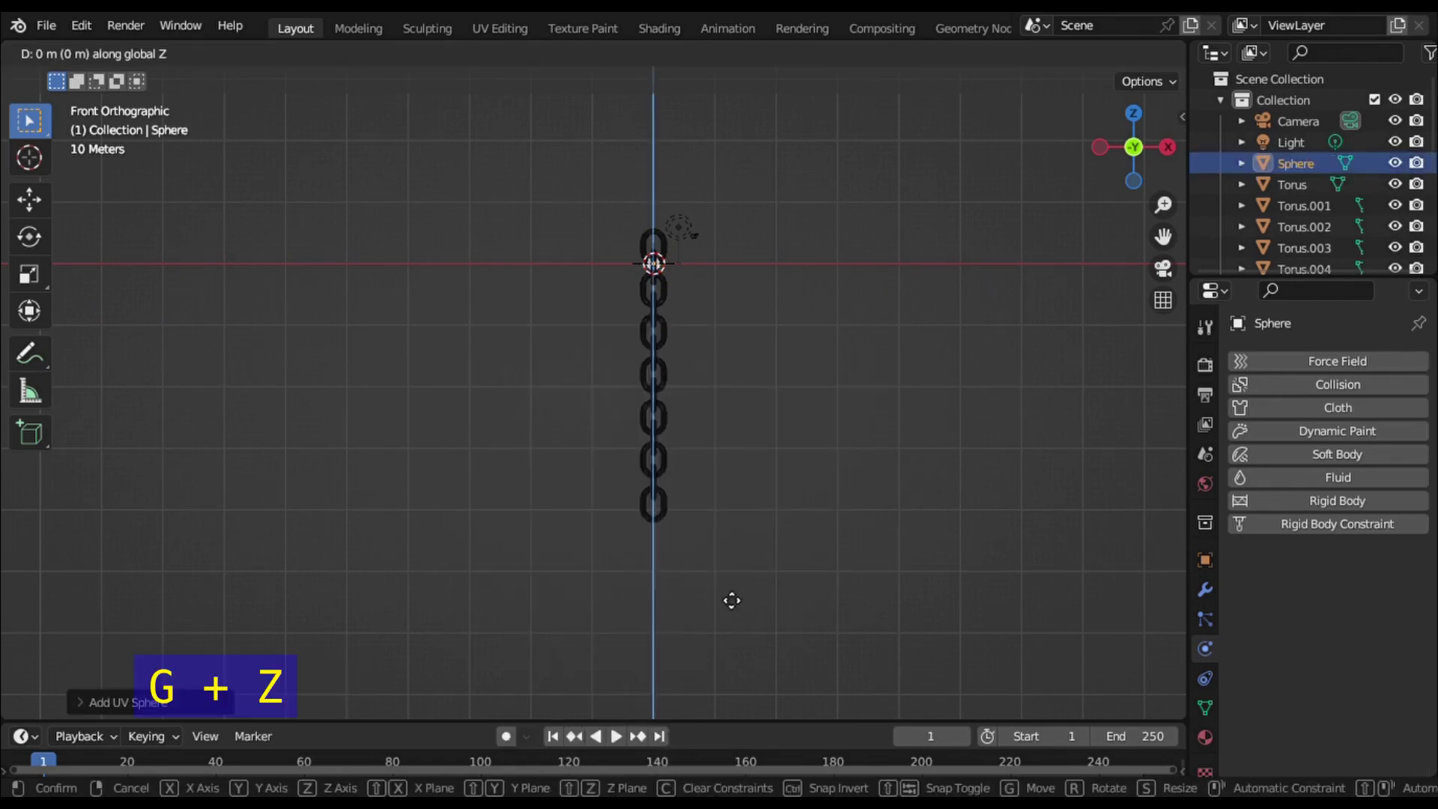
left_click(756, 238)
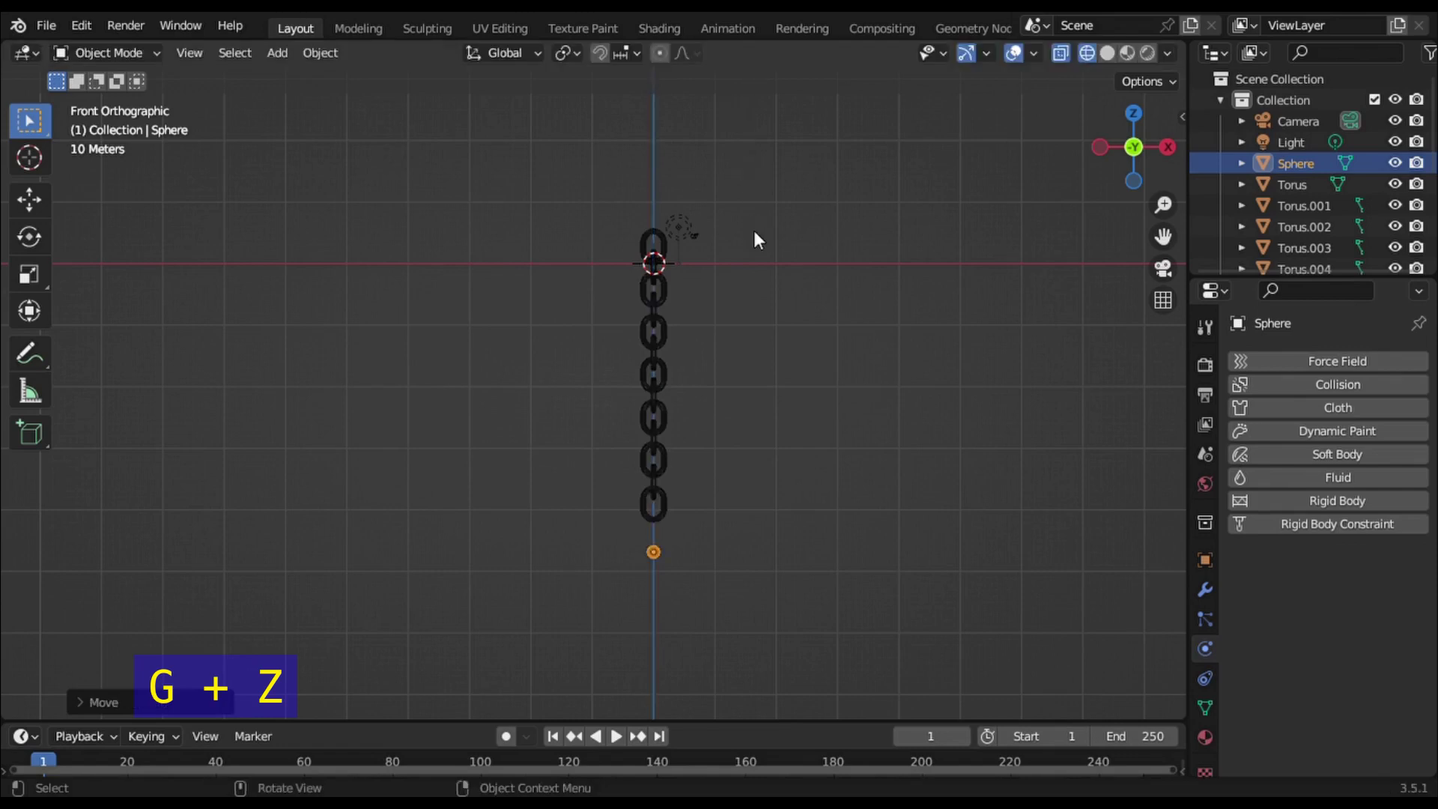
key("s")
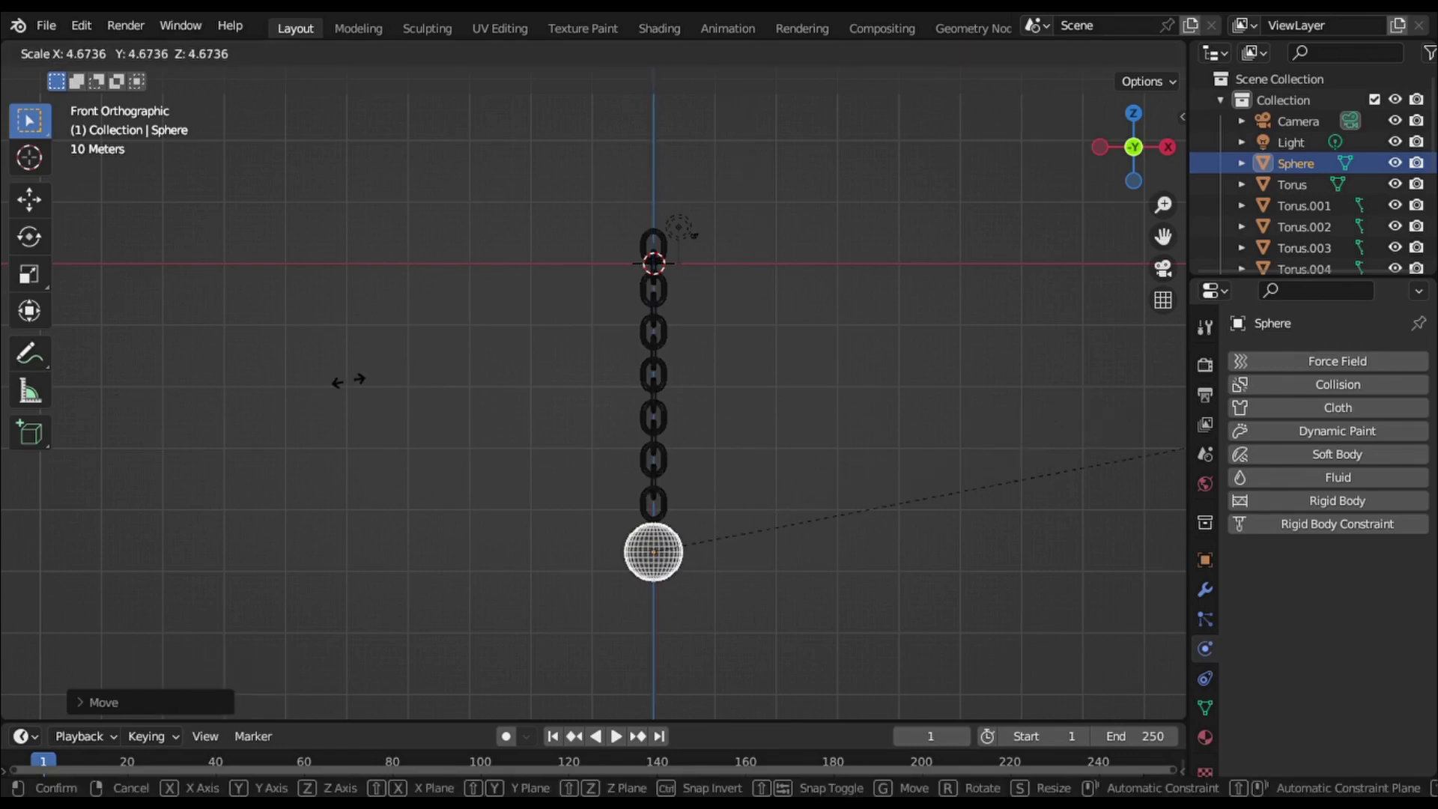
key("s")
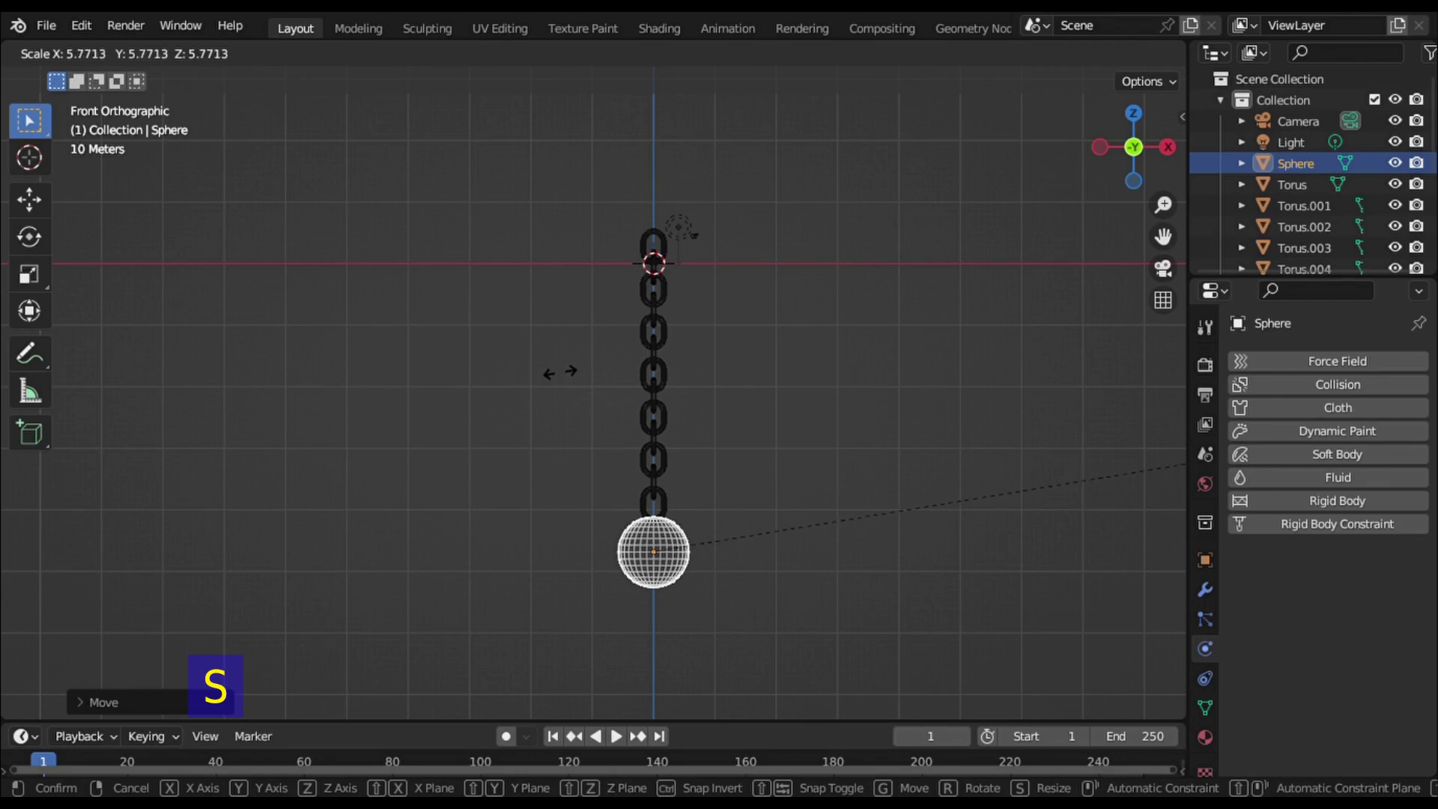
Confirm the sphere size and join the sphere into bottom link Torus.011
left_click(561, 373)
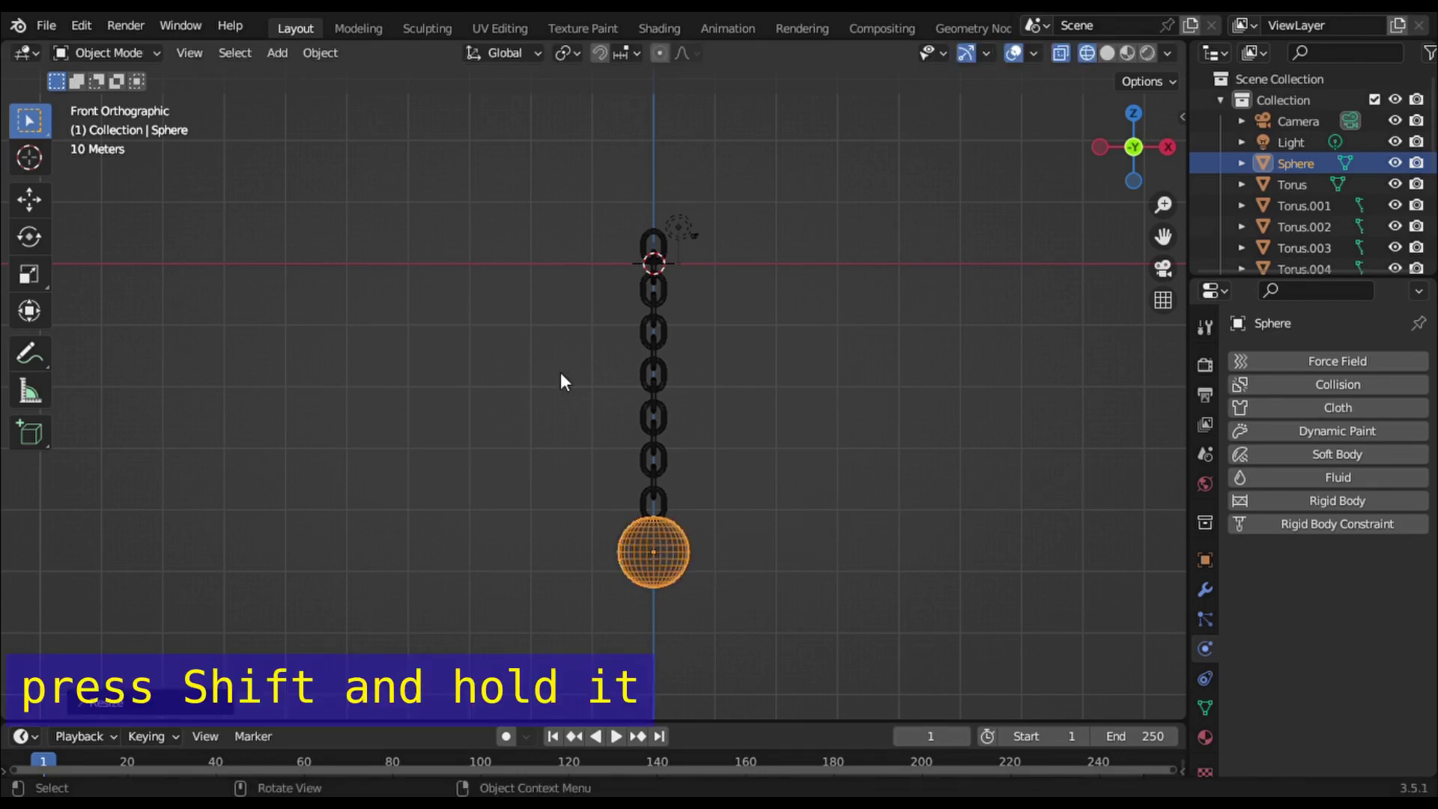
left_click(662, 502, "shift")
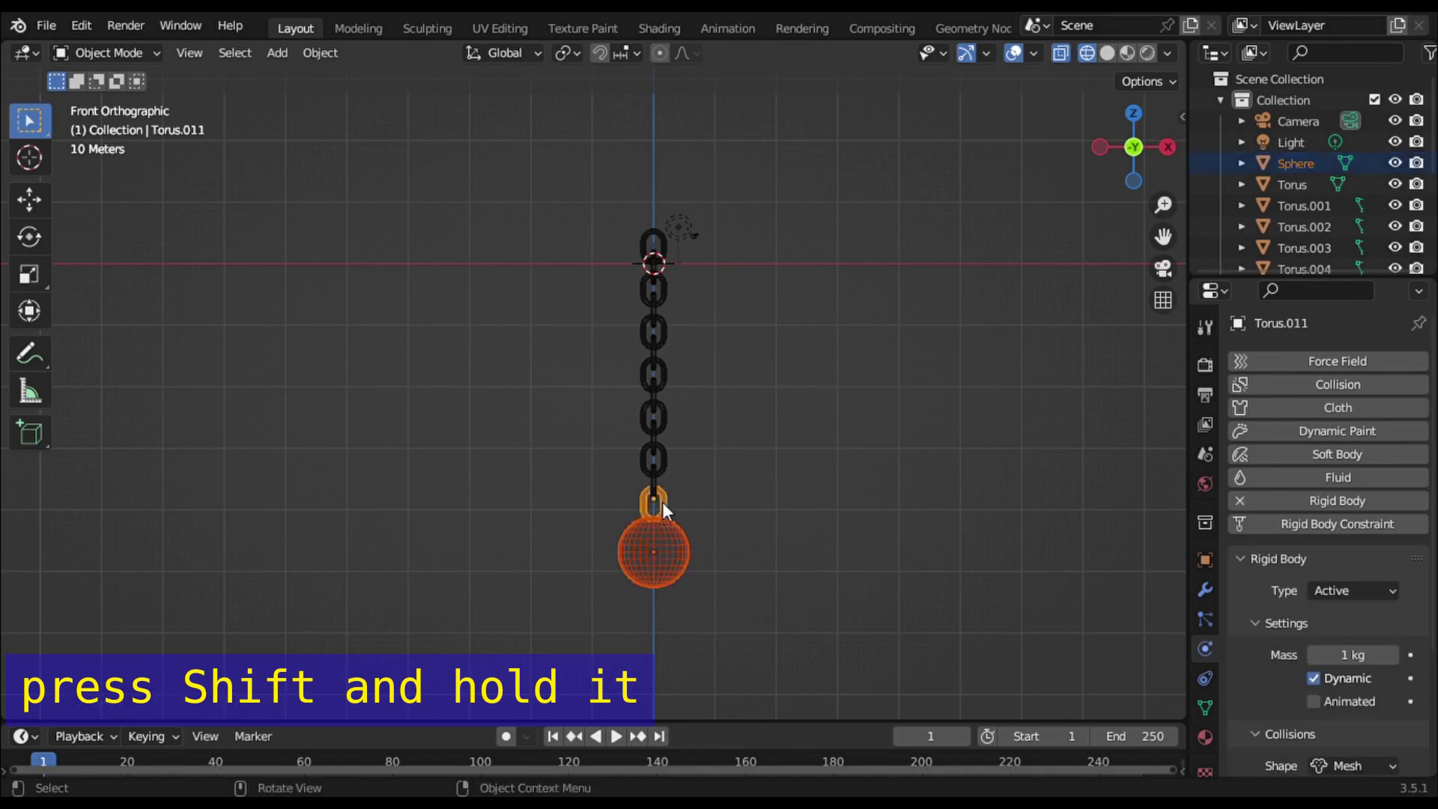
key("ctrl+j")
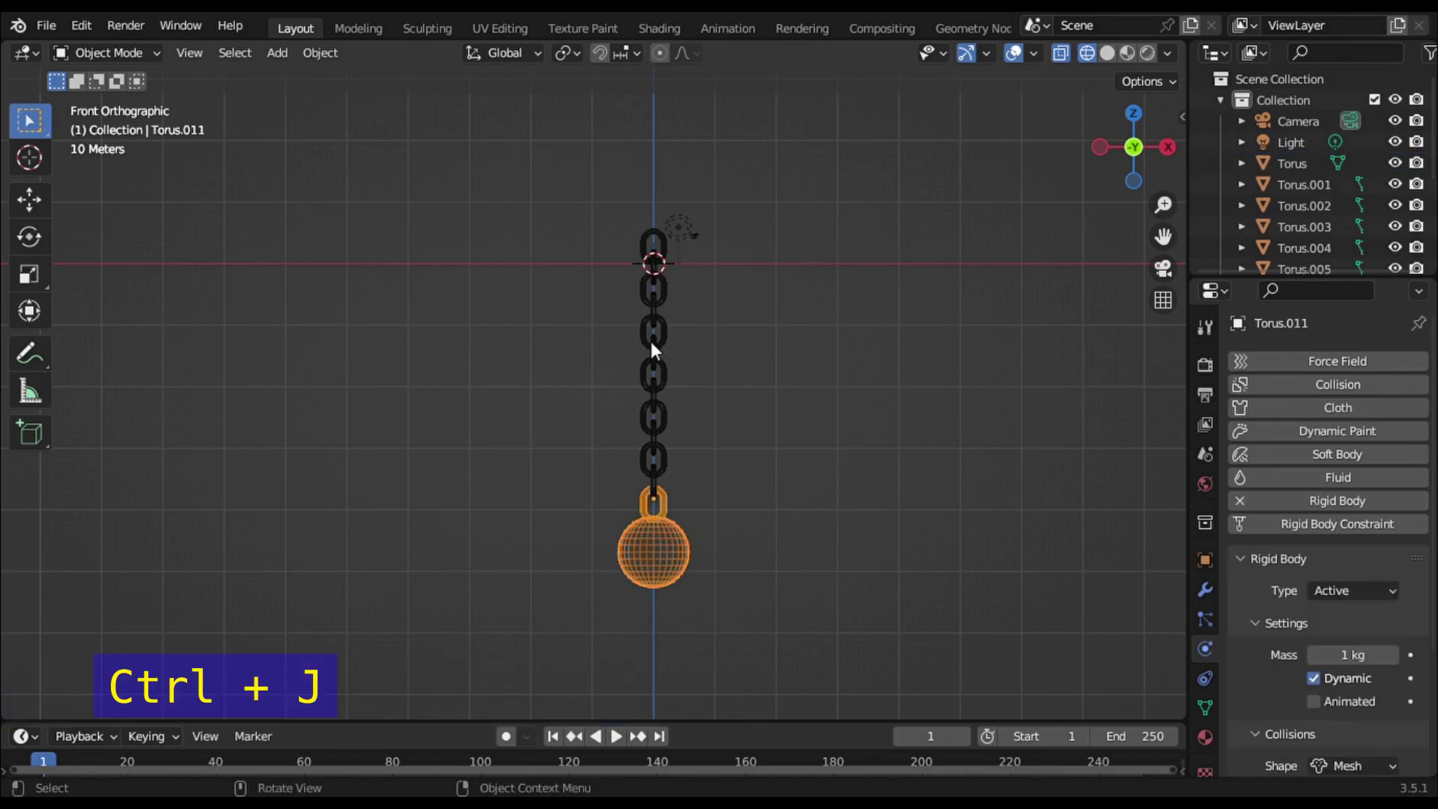
Snap the 3D cursor to the top chain link from Edit Mode
left_click(652, 242)
key("Tab")
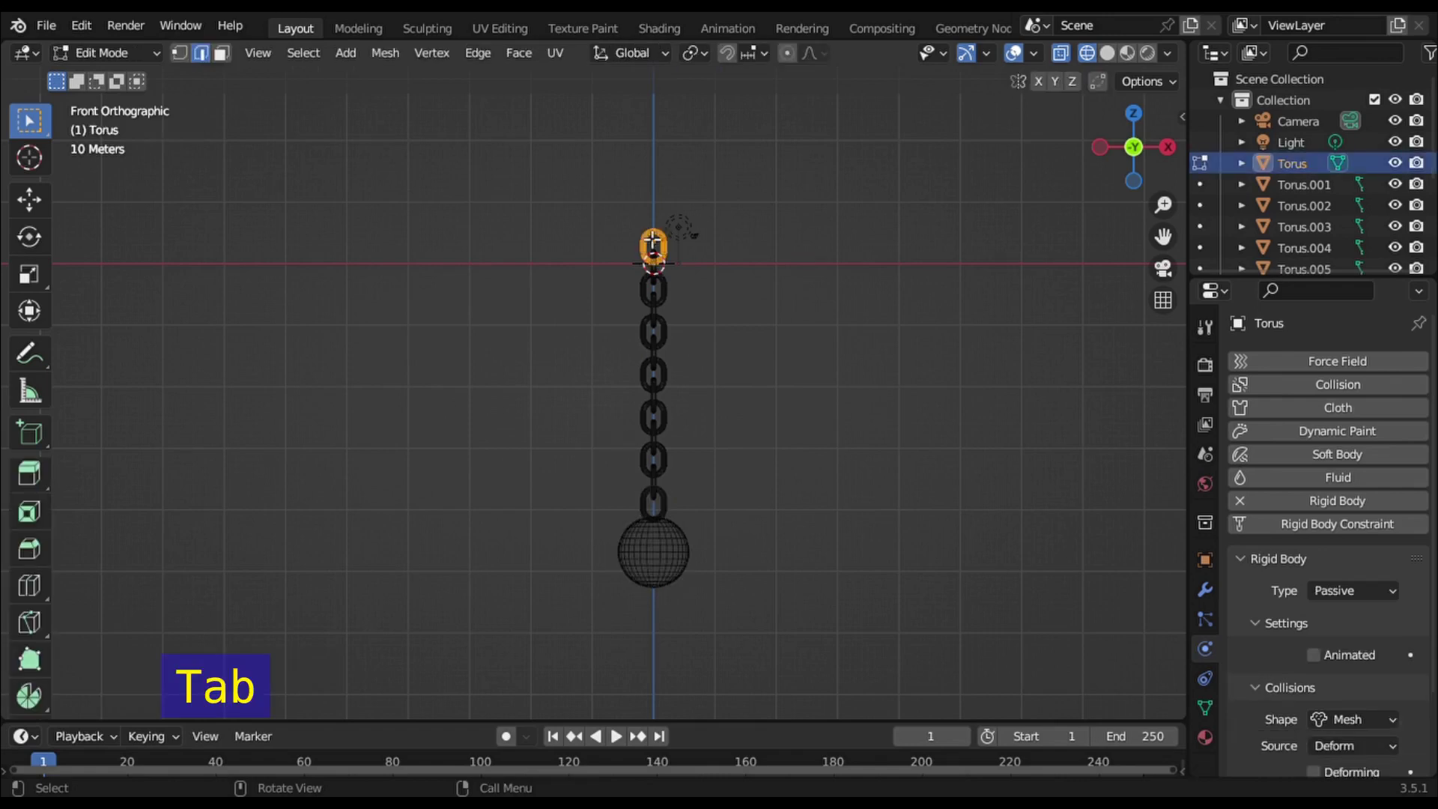
key("shift+s")
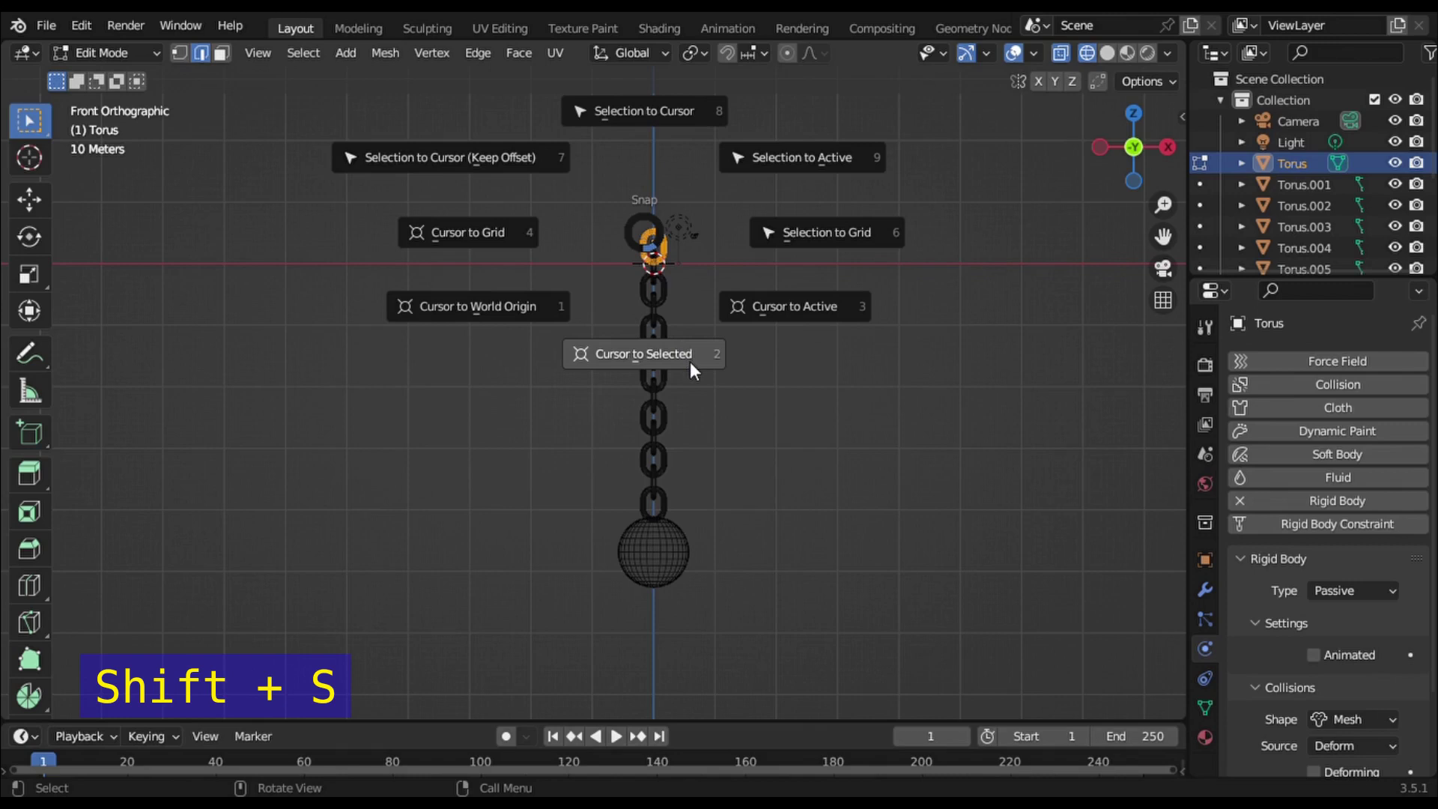
left_click(690, 362)
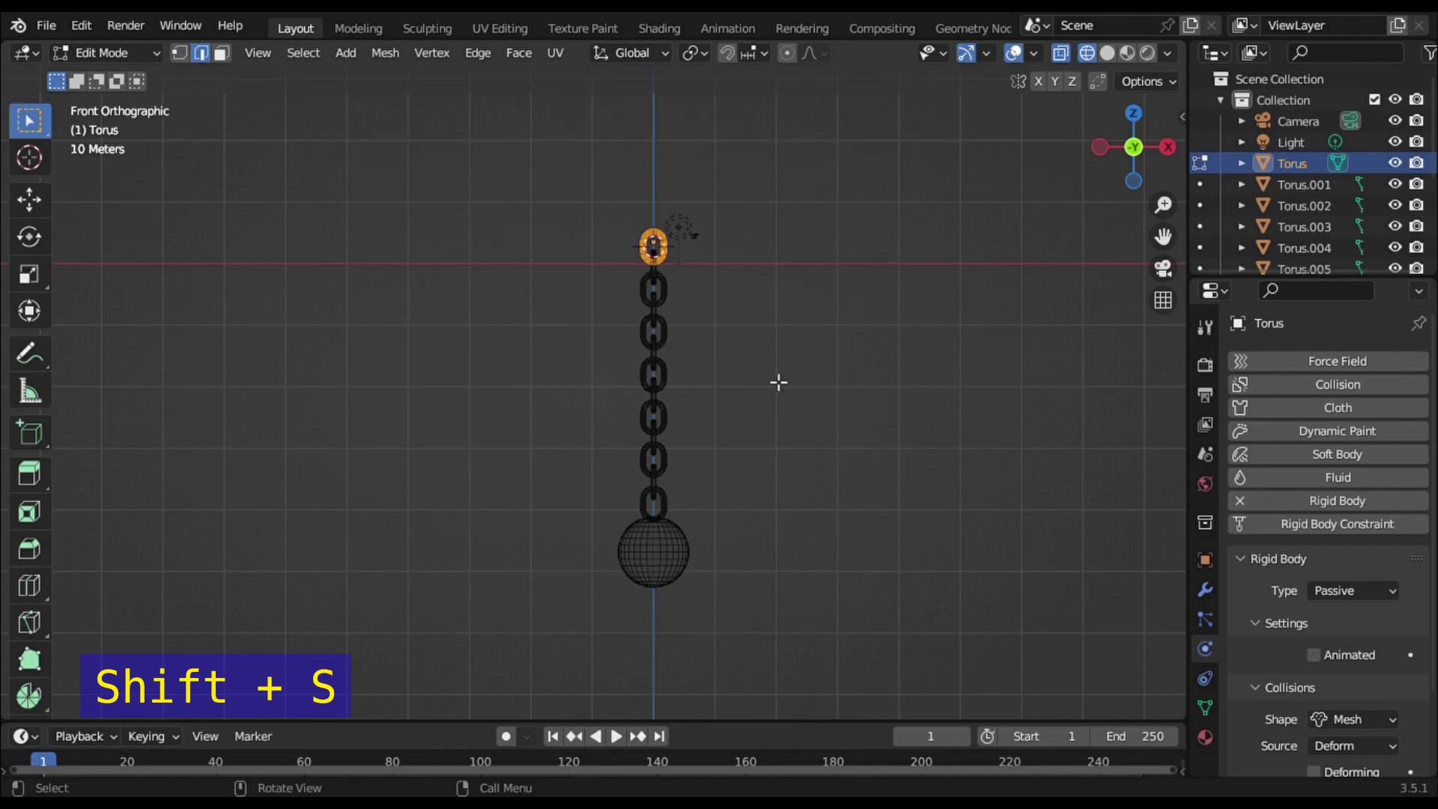
key("Tab")
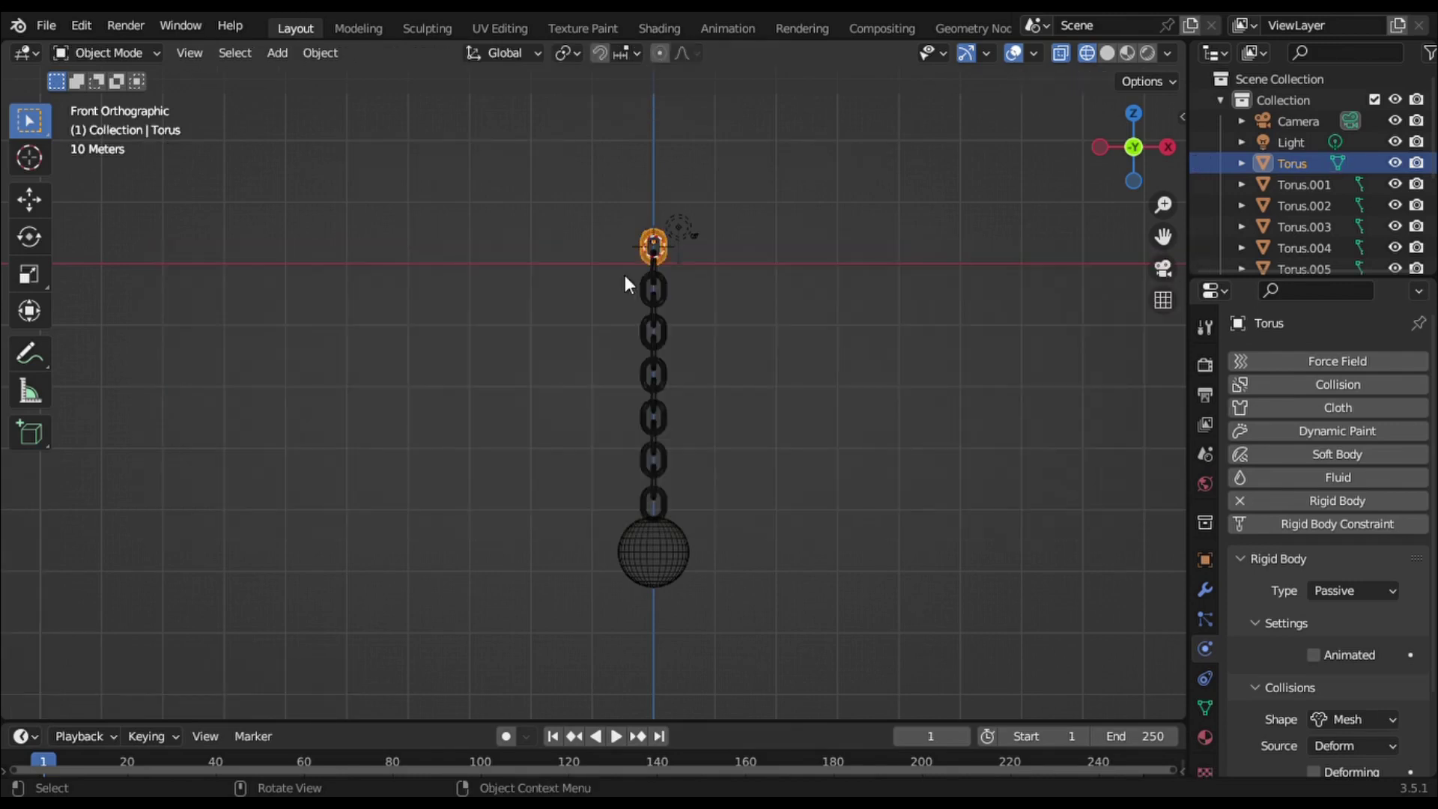
Rotate the lower links and ball about 51° around Y, pivoting on the 3D cursor
left_click_drag(625, 274, 688, 558)
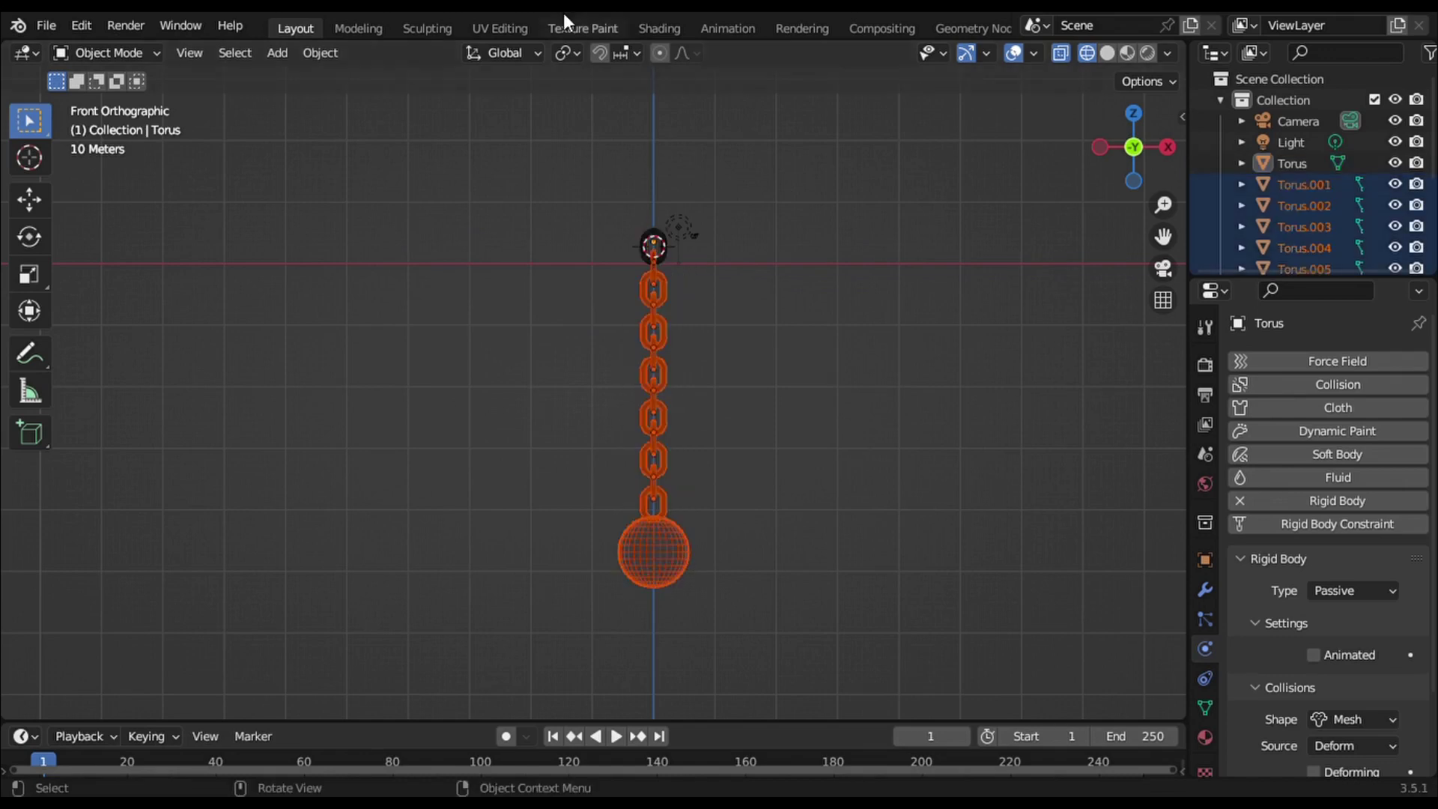
left_click(577, 57)
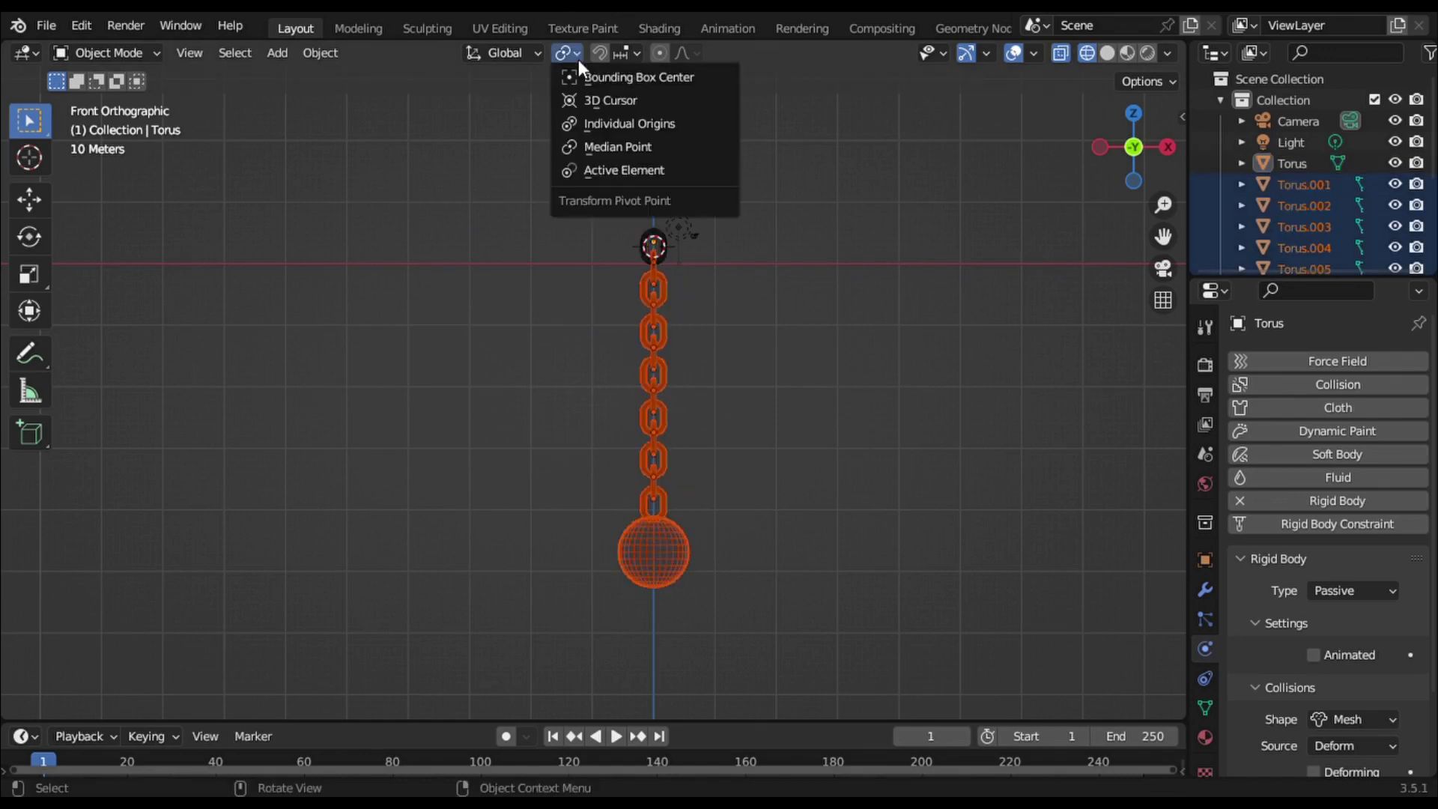
left_click(587, 100)
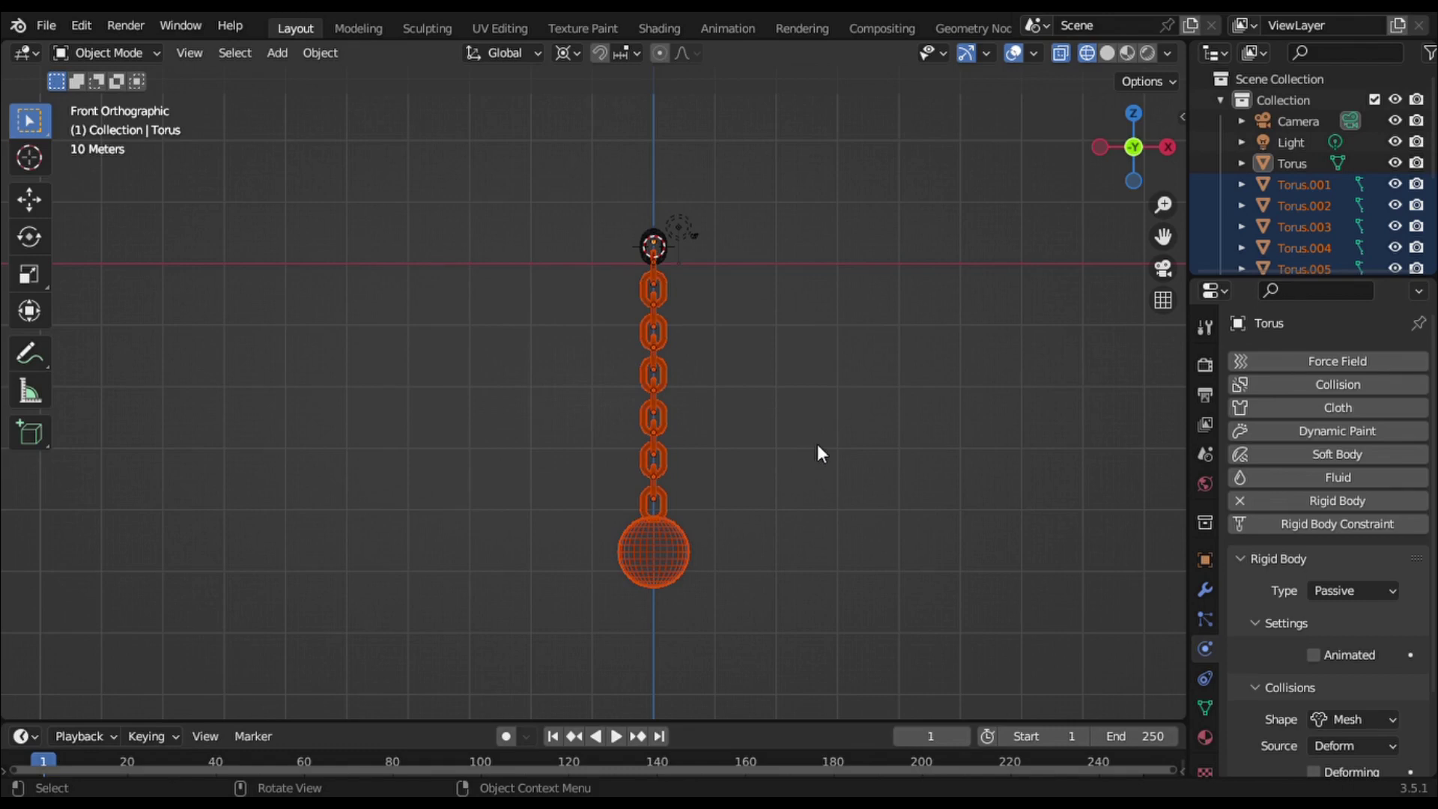
key("r")
key("y")
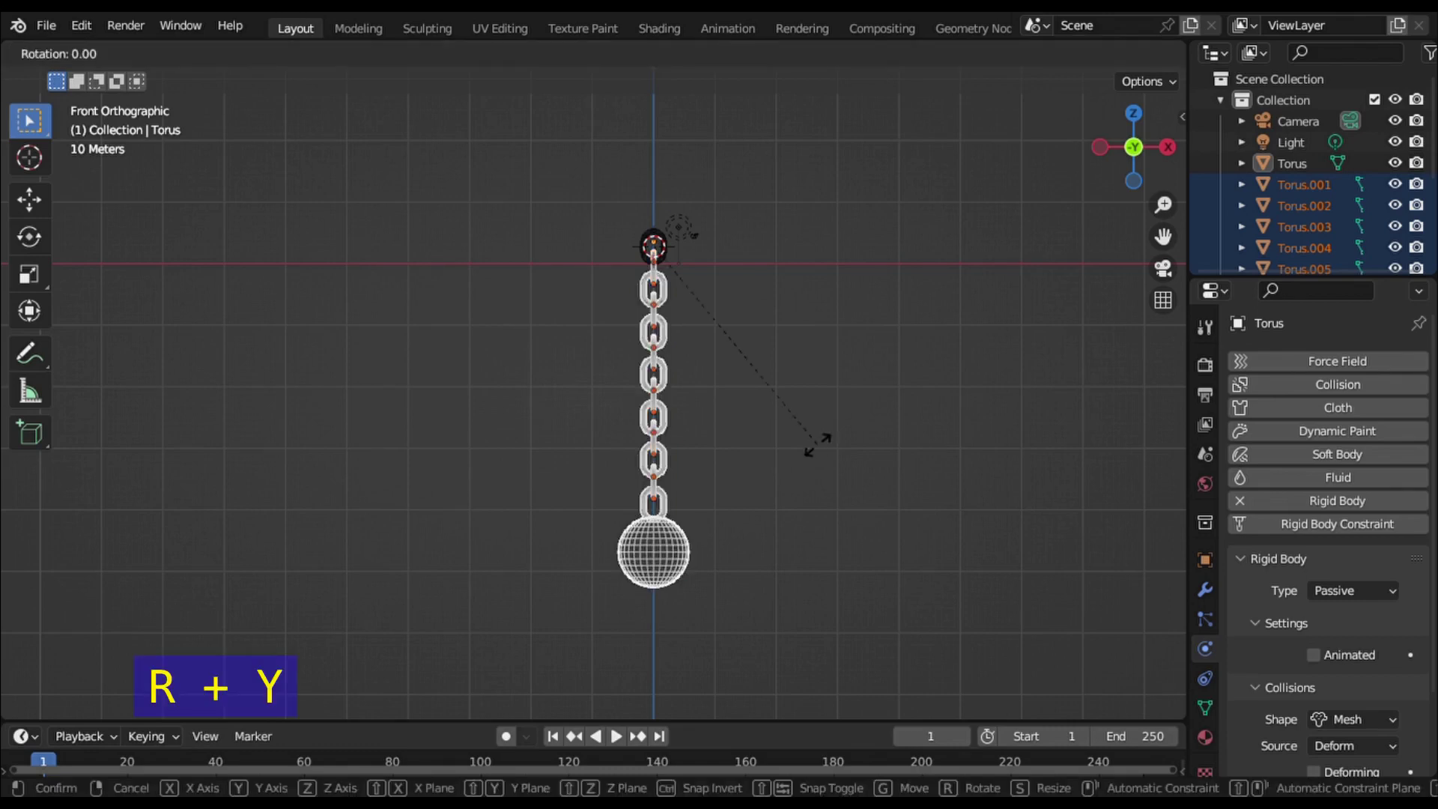
left_click(1029, 233)
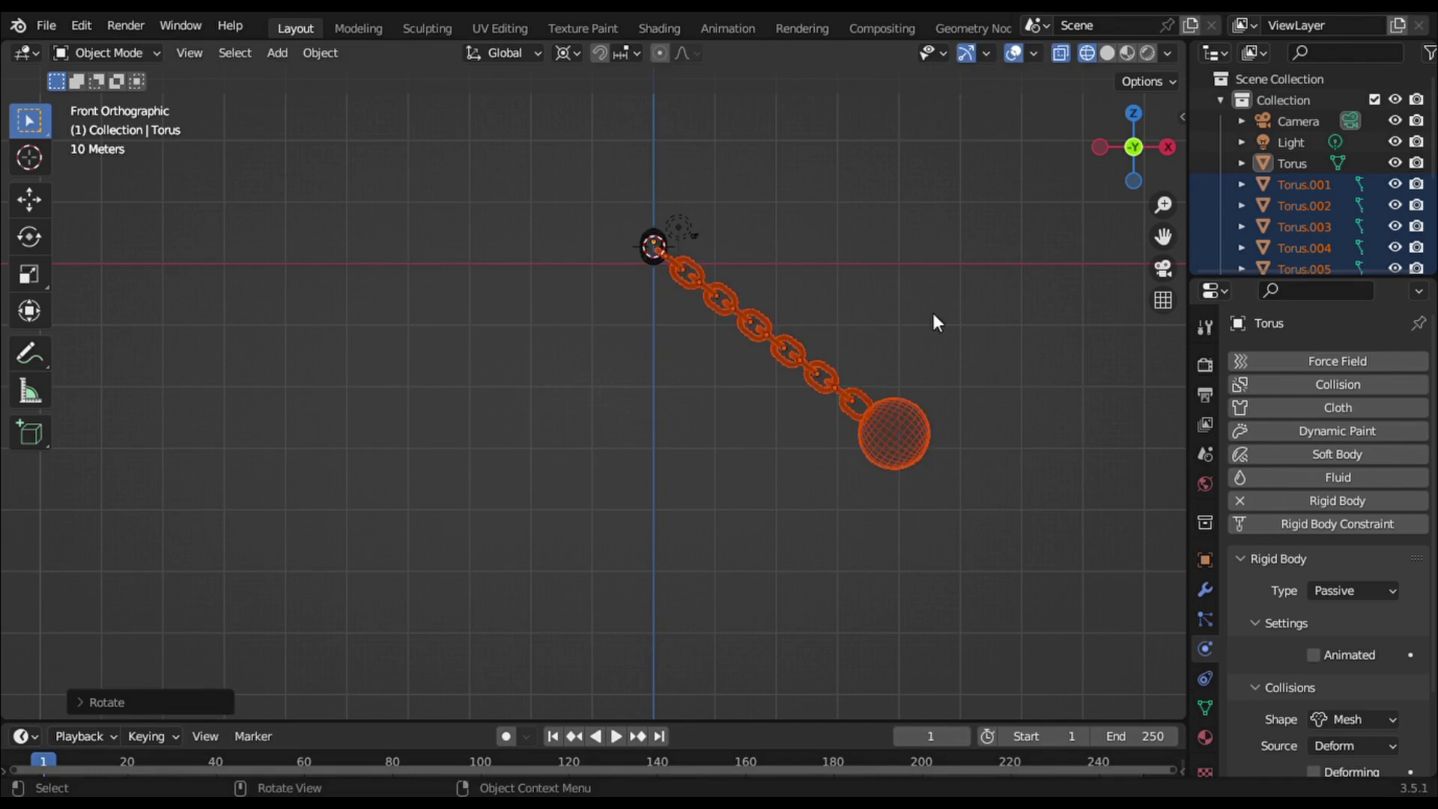
Play the pendulum simulation in Solid shading, stop it, and enlarge the timeline
key("space")
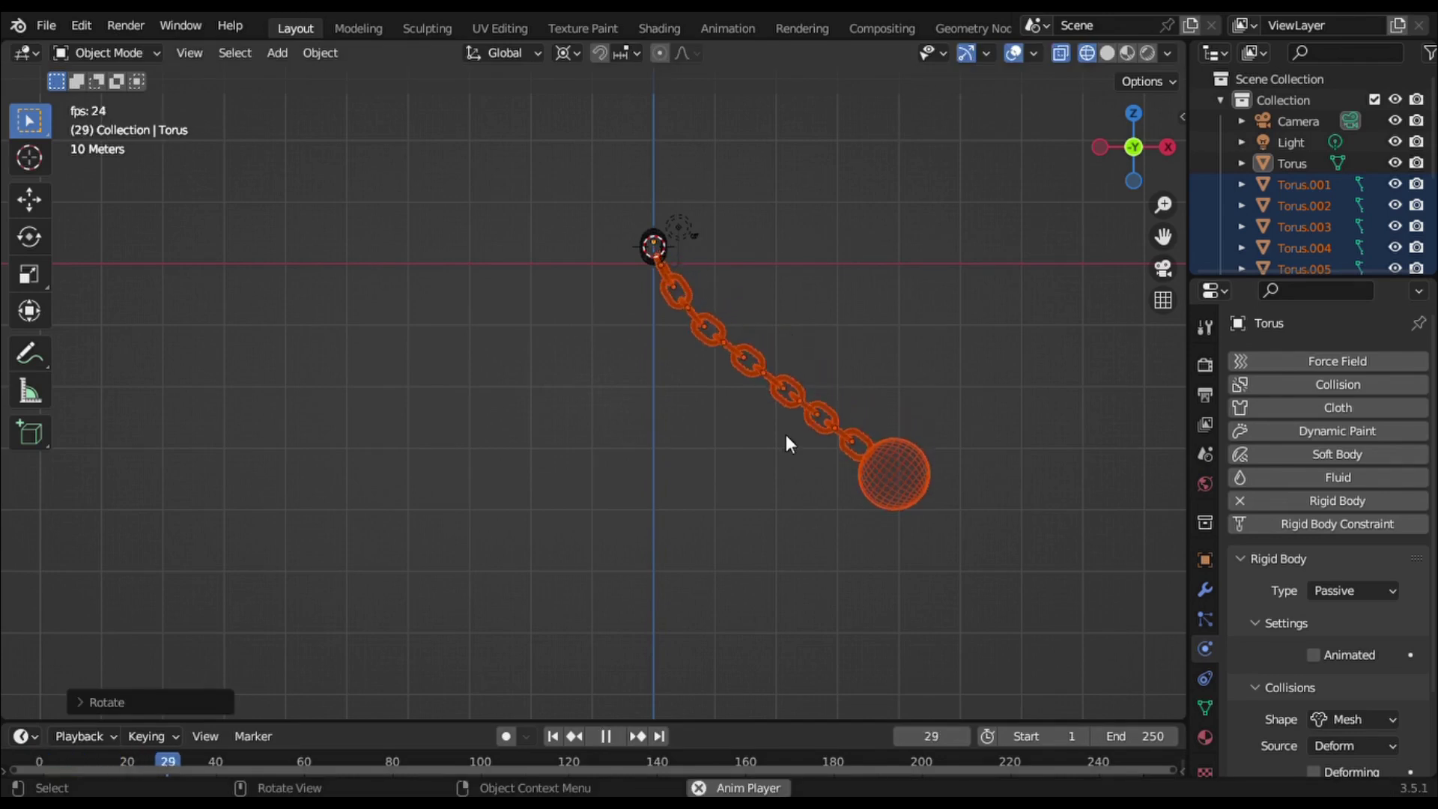
left_click(1000, 215)
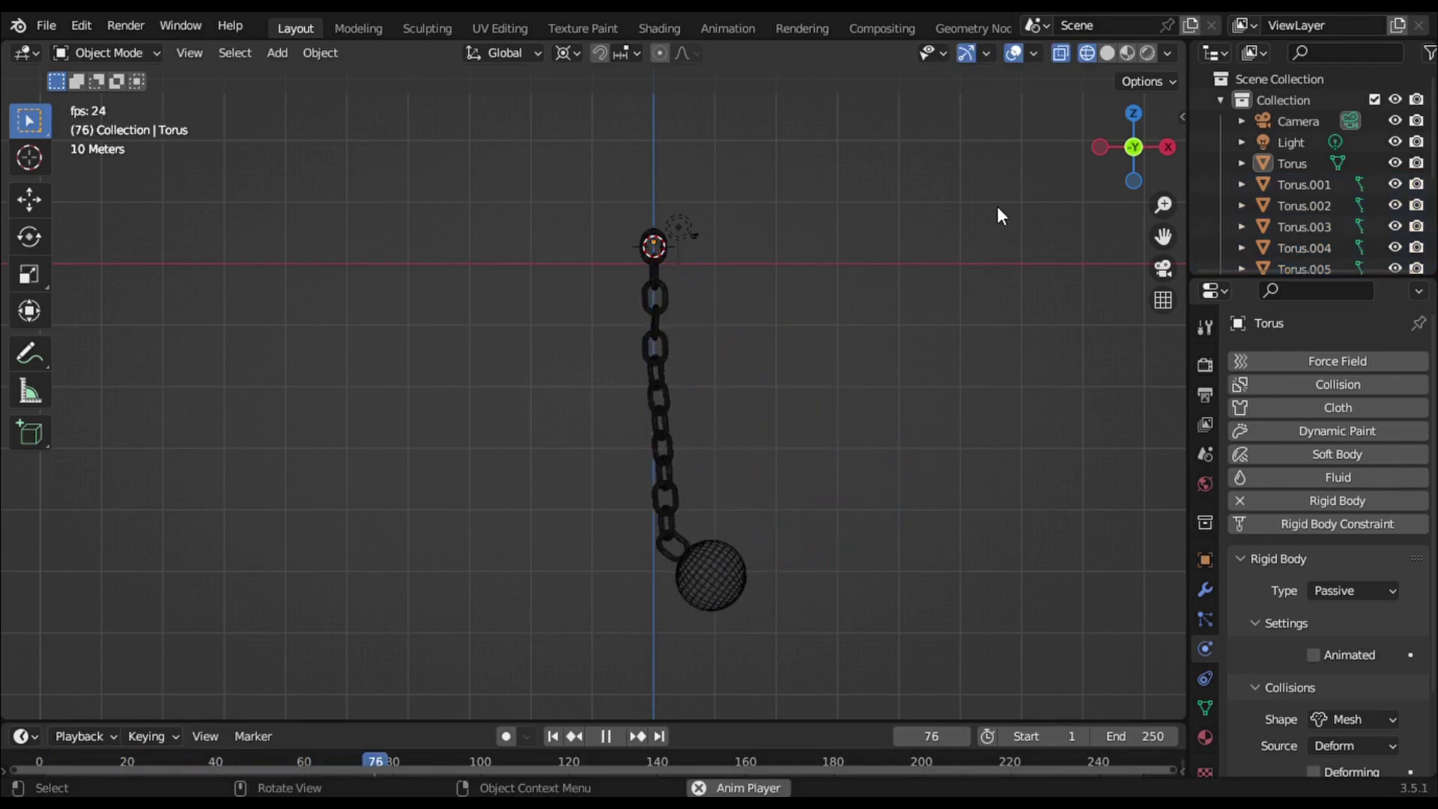
left_click(1107, 53)
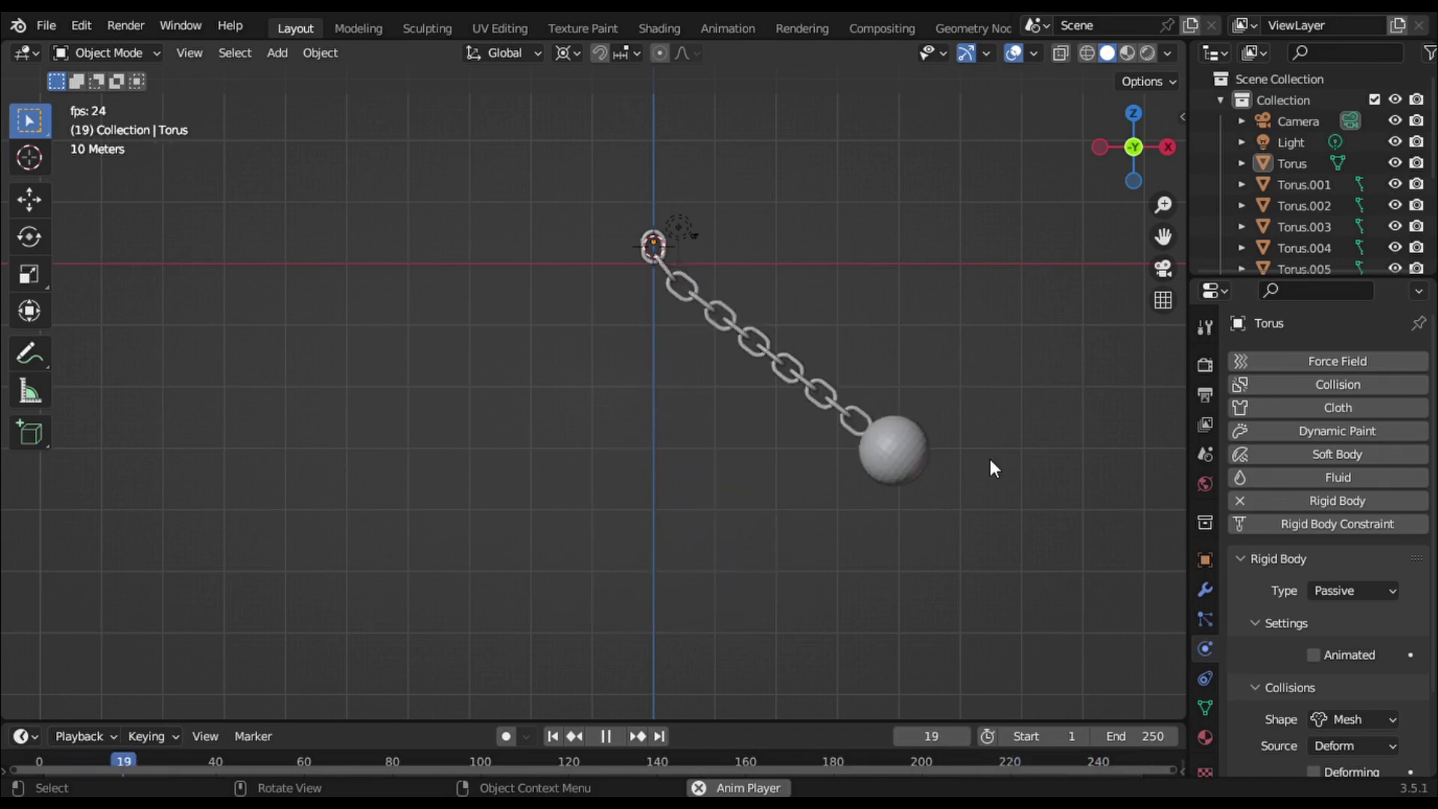
key("space")
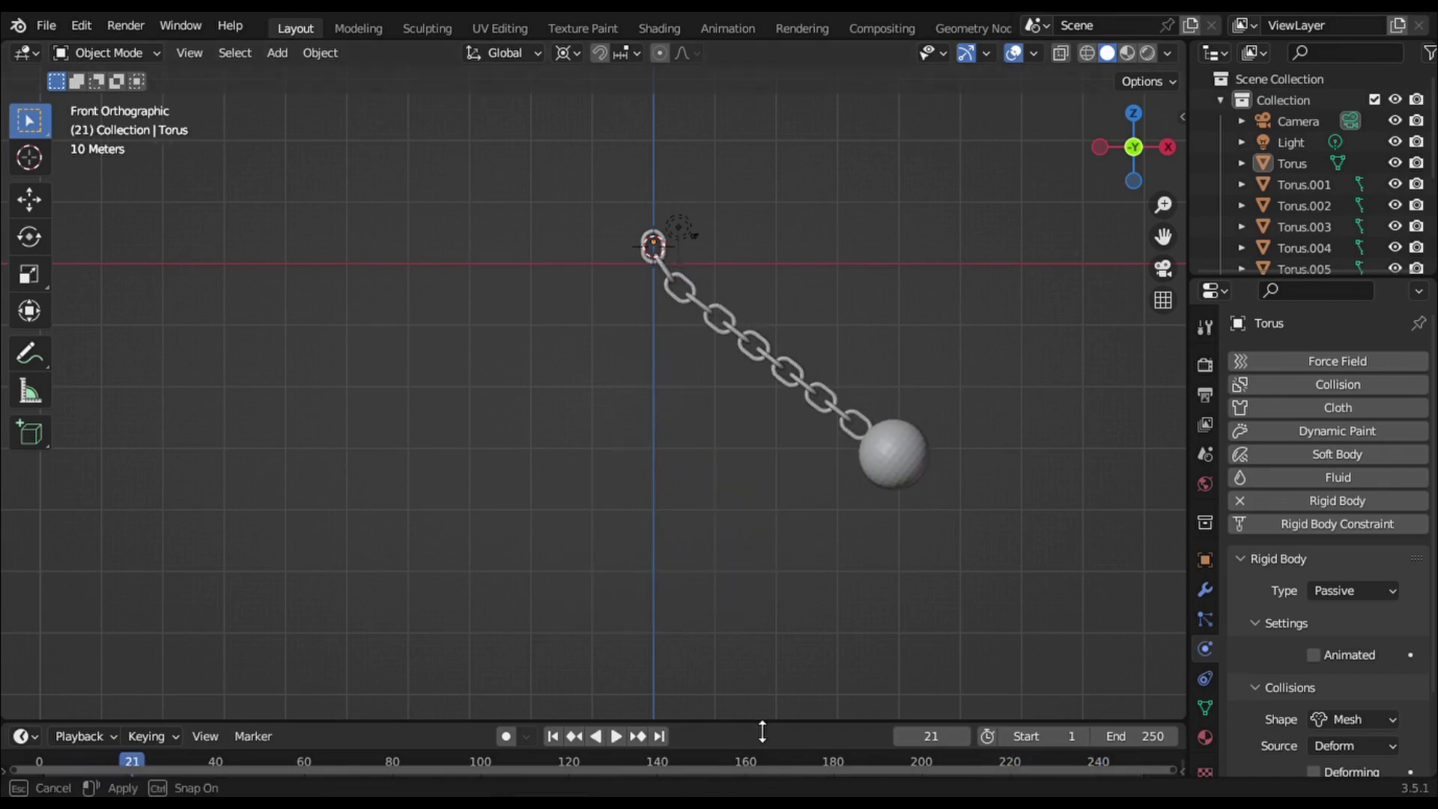
left_click_drag(761, 721, 769, 633)
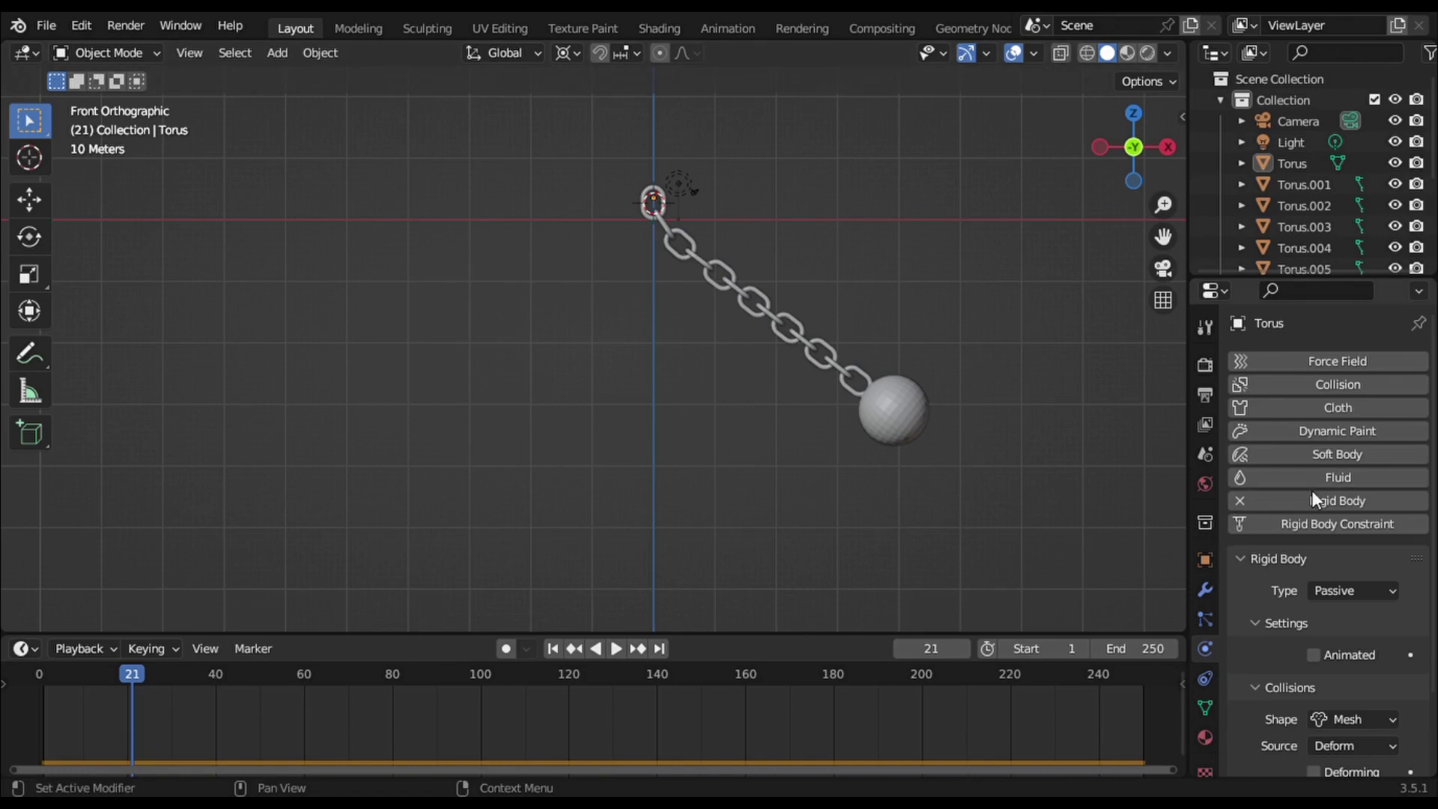
In Scene properties, change the Rigid Body World cache end and the scene end frame from 250 to 500
left_click(1205, 454)
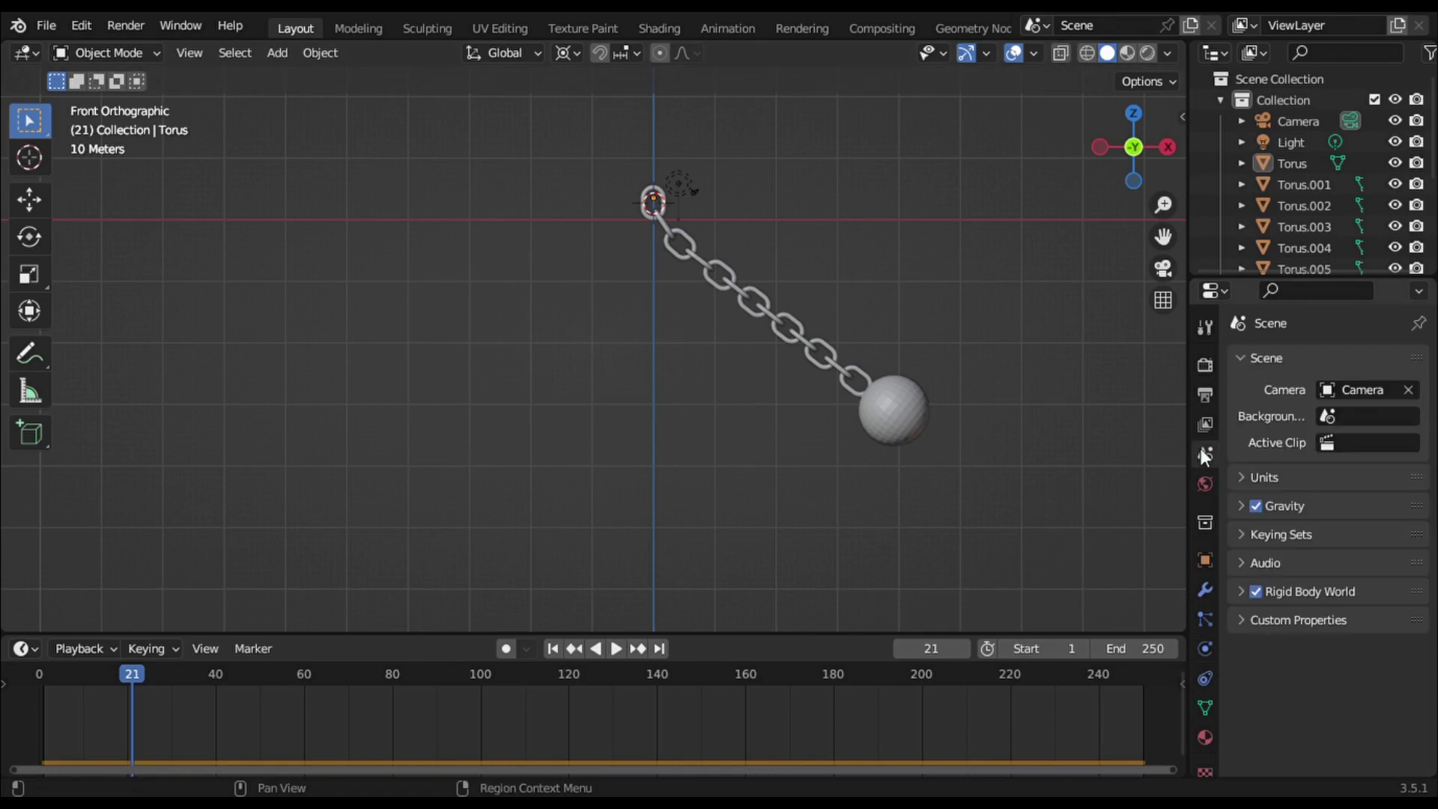
left_click(1241, 591)
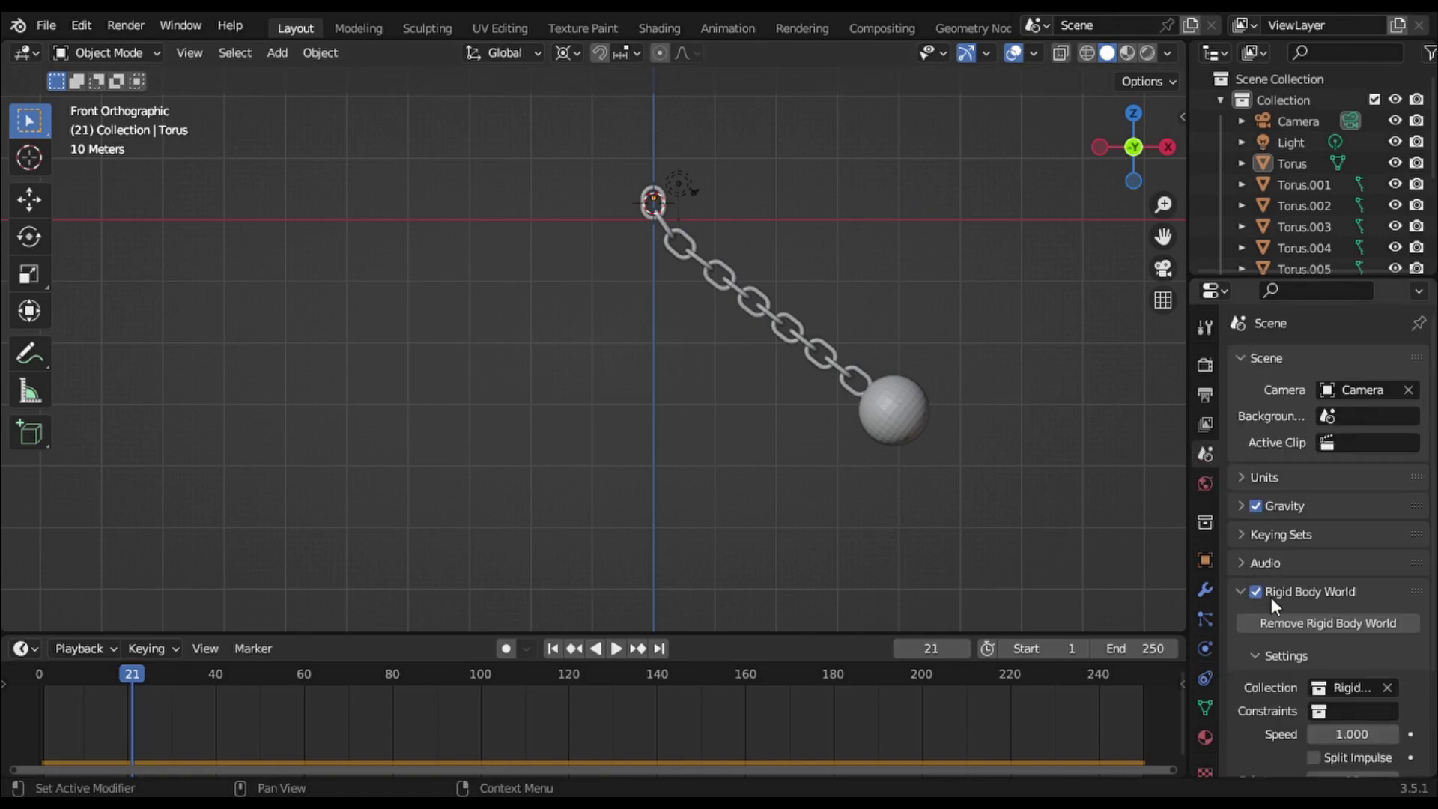
scroll(1271, 597, "down", 4)
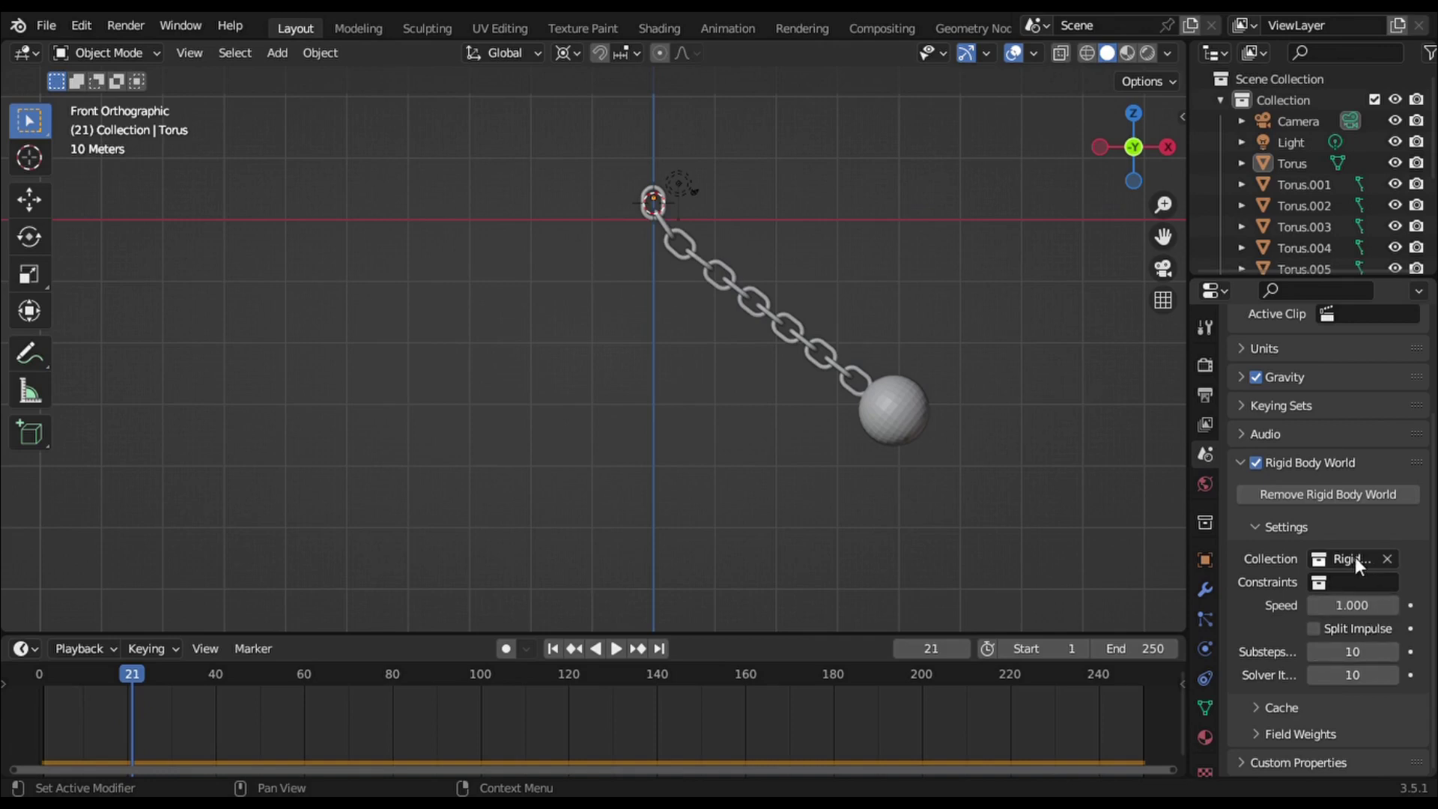
scroll(1396, 674, "down", 6)
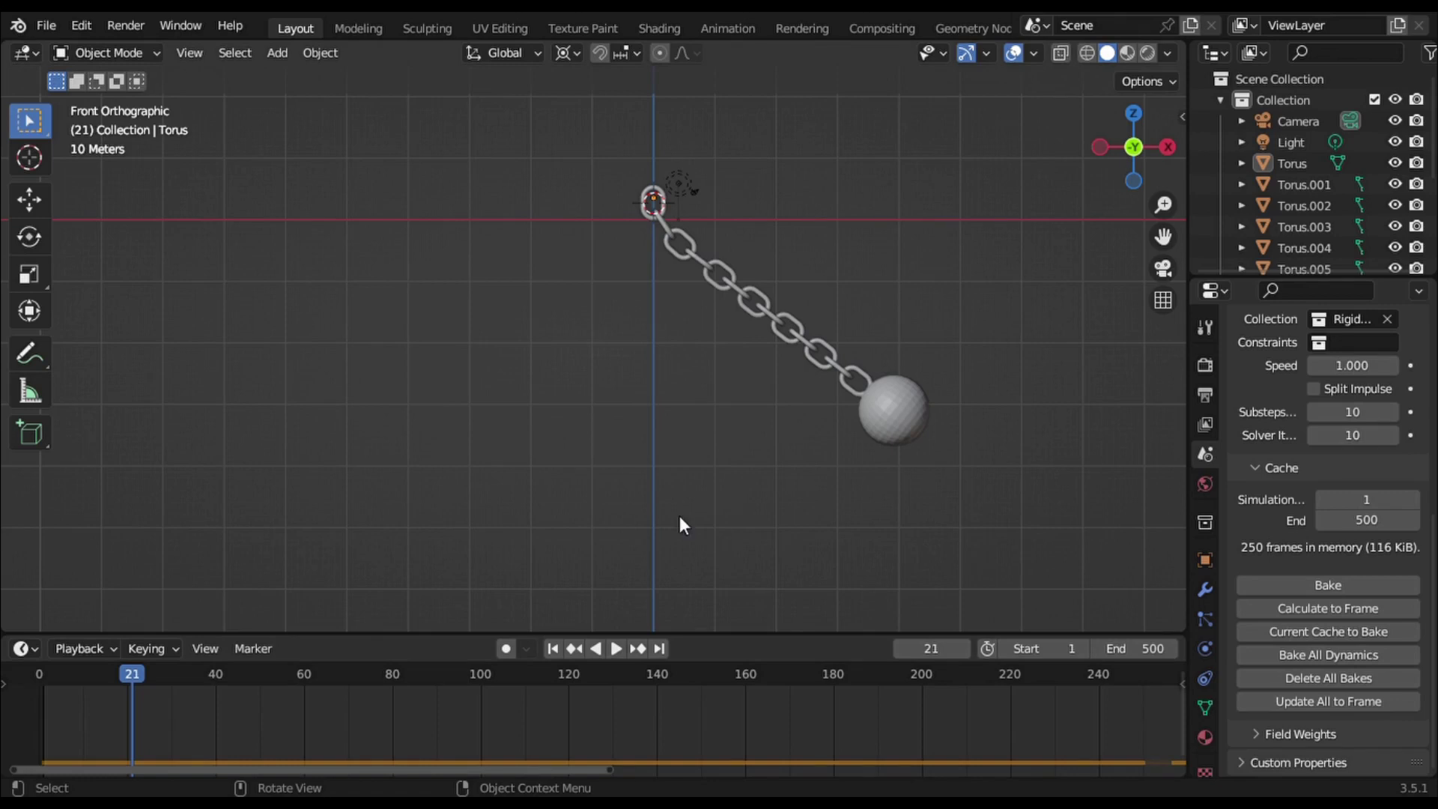
Play the 500-frame simulation and follow the playhead as the chain keeps swinging past frame 250
key("space")
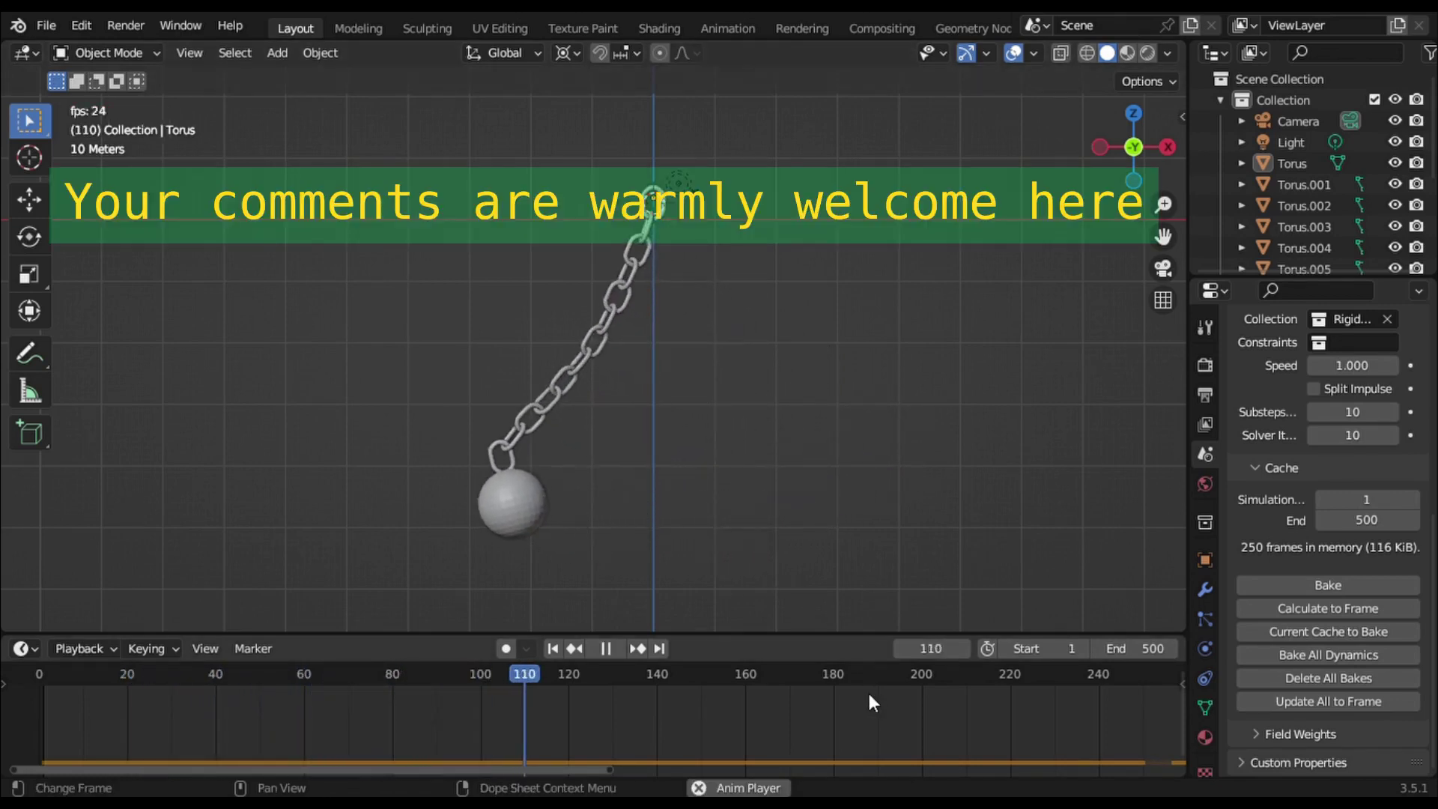
scroll(883, 712, "right", 4, "ctrl")
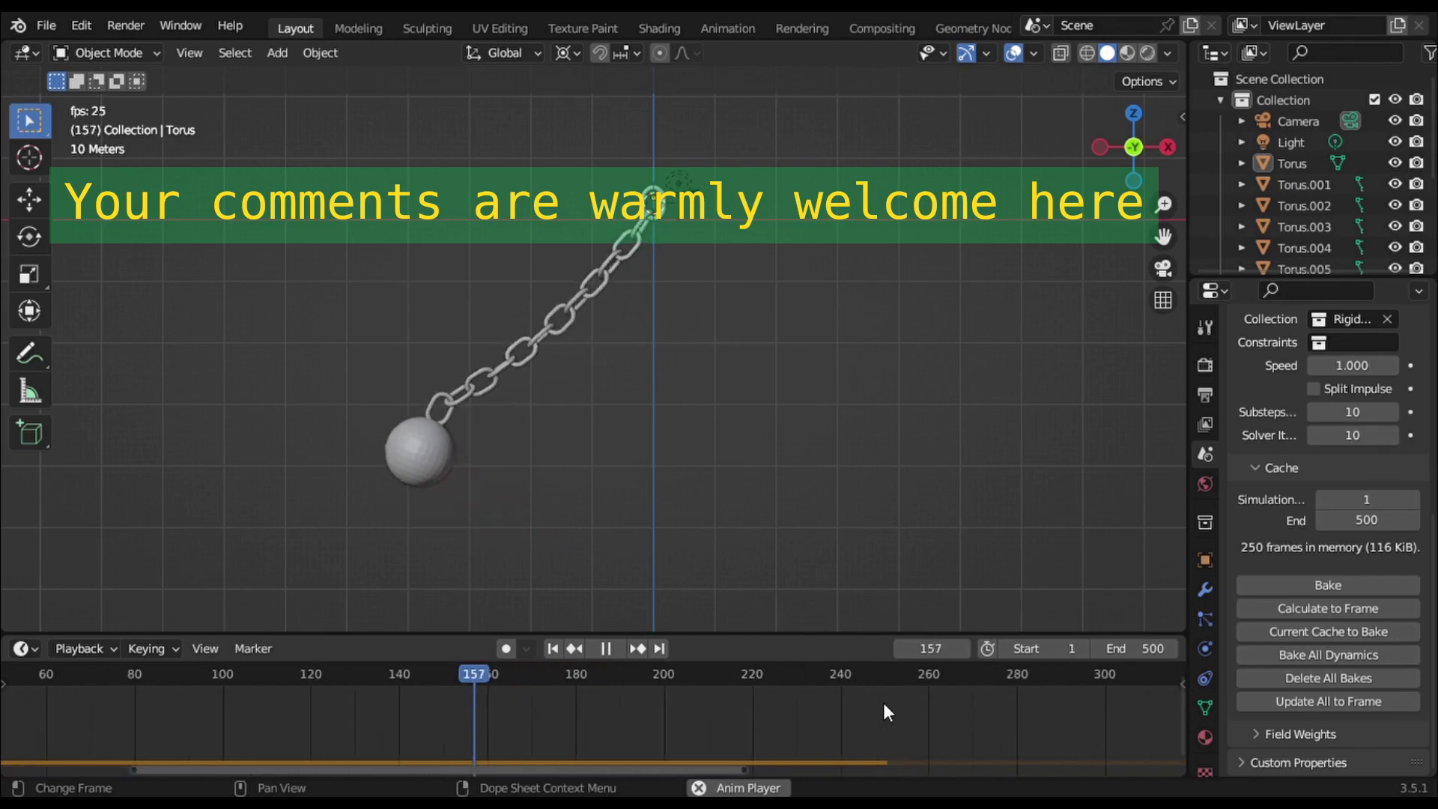
scroll(884, 706, "right", 2, "ctrl")
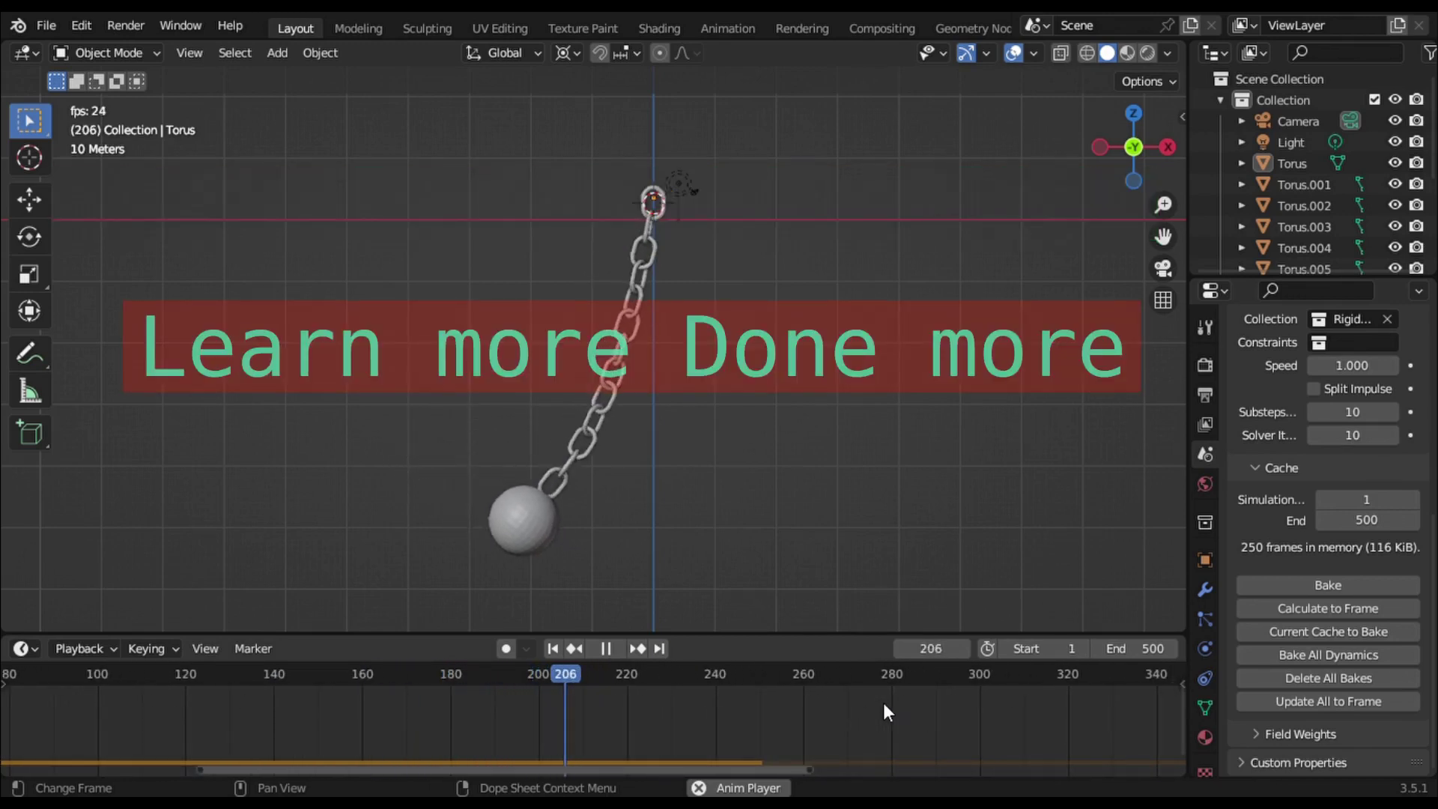